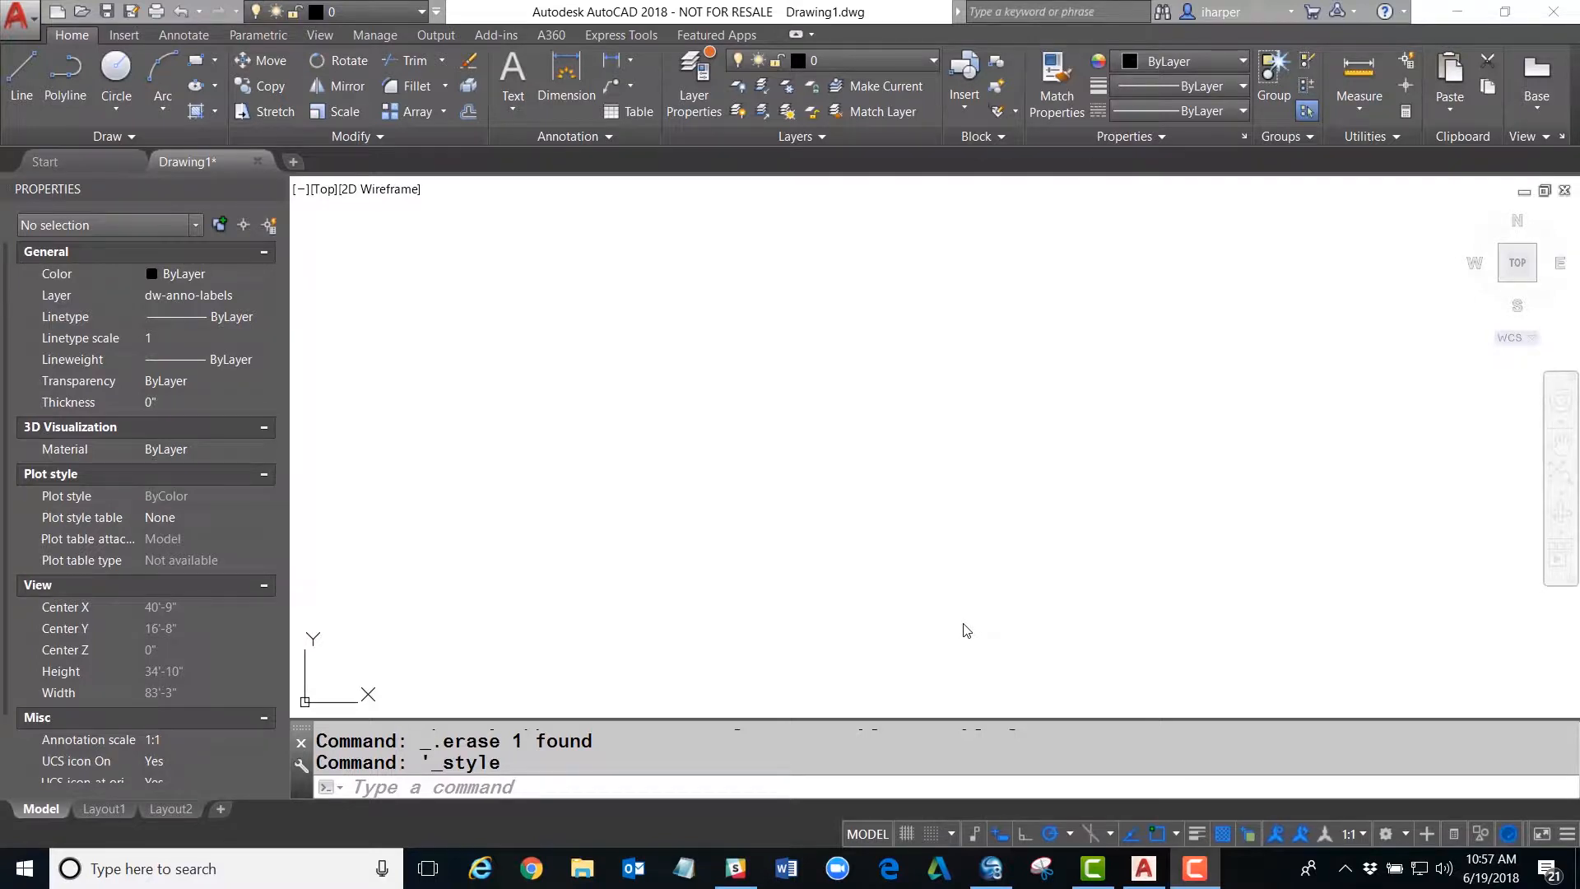
# Draw a closed irregular five-sided polyline with an area of about 325 sq. ft
pyautogui.press('Escape')
pyautogui.press('Escape')
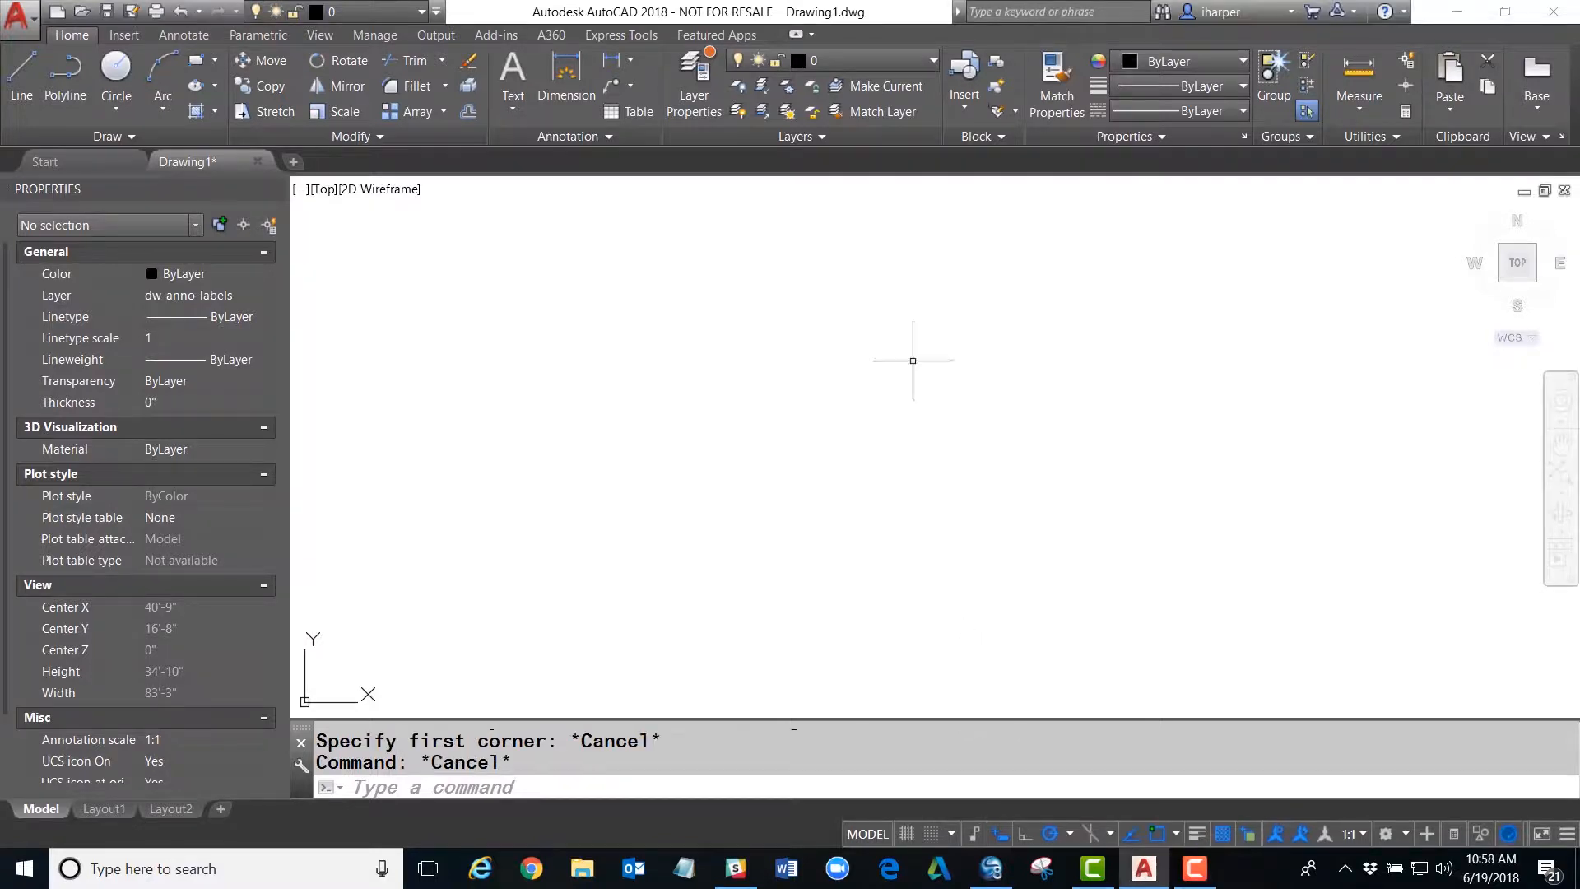
pyautogui.click(78, 91)
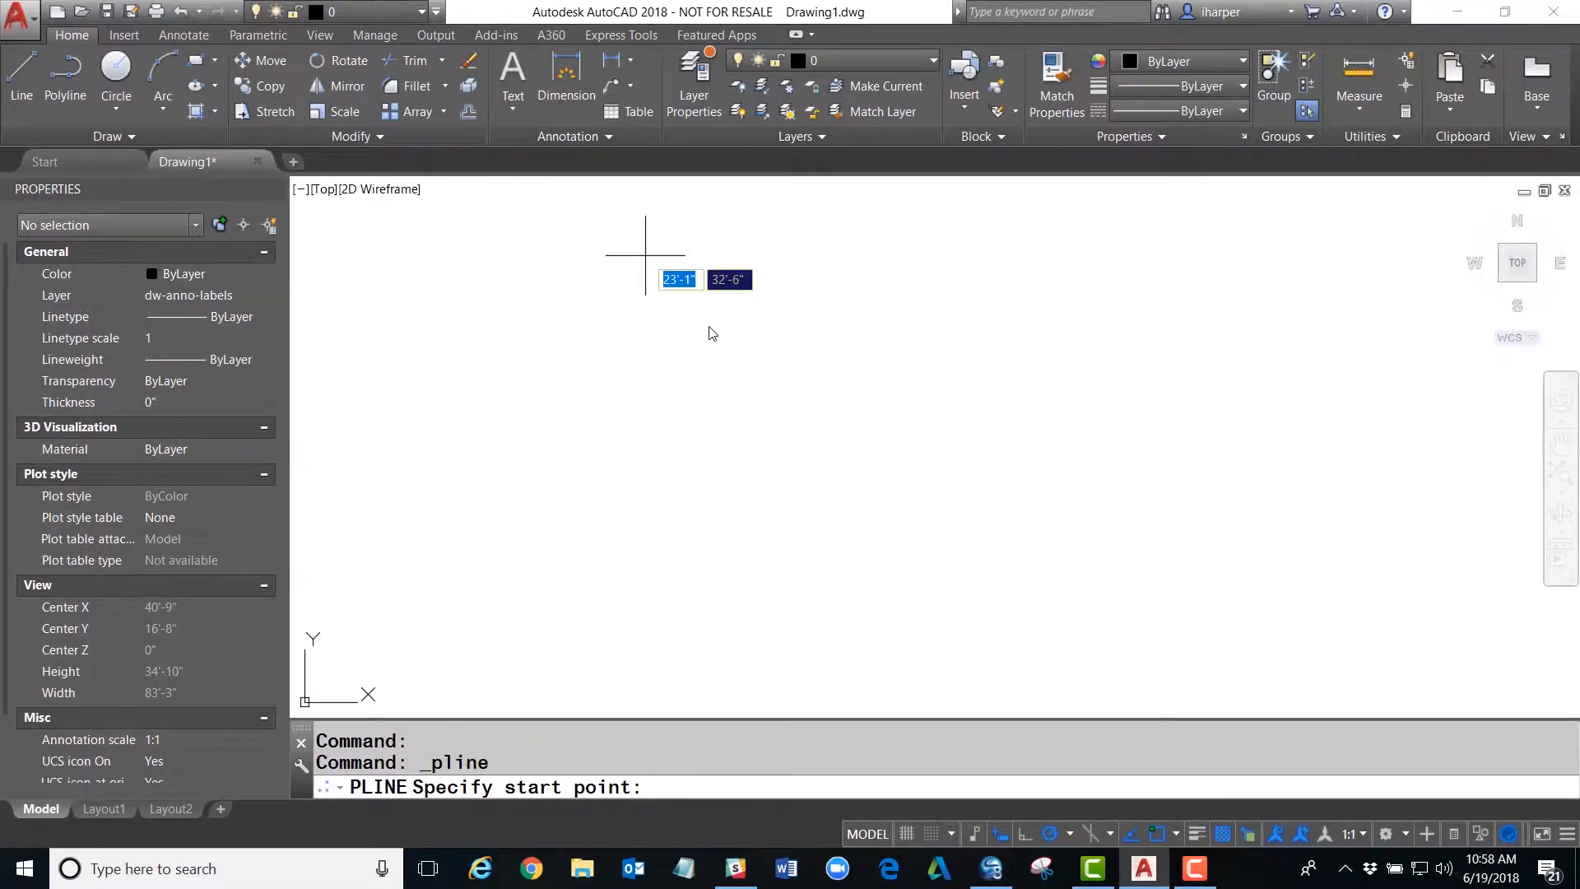
pyautogui.click(790, 549)
pyautogui.click(903, 350)
pyautogui.click(688, 230)
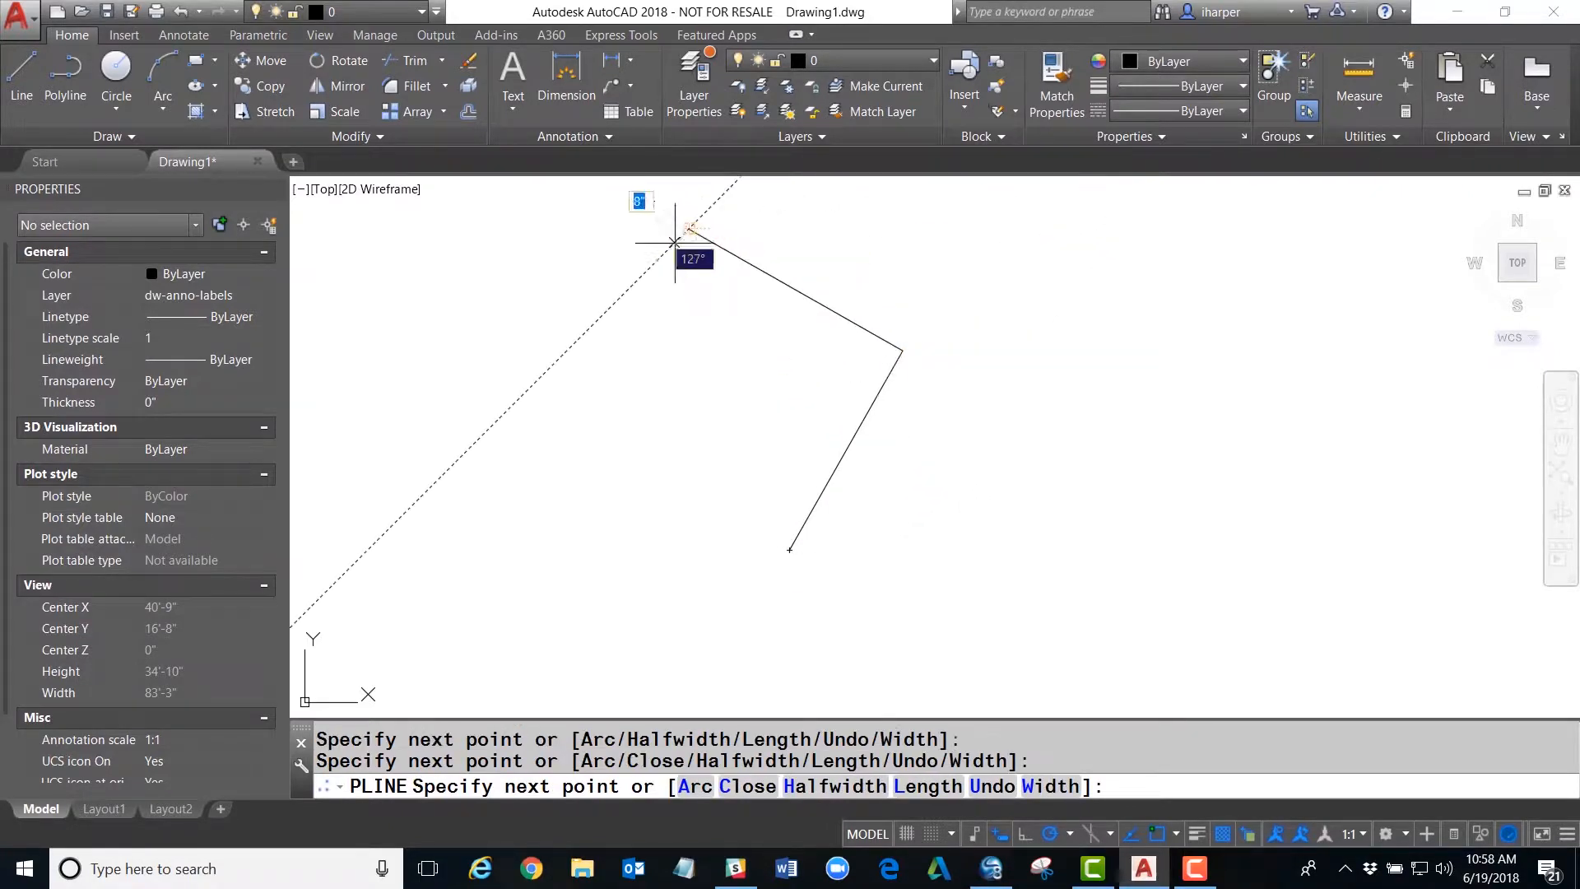
pyautogui.click(539, 421)
pyautogui.click(606, 585)
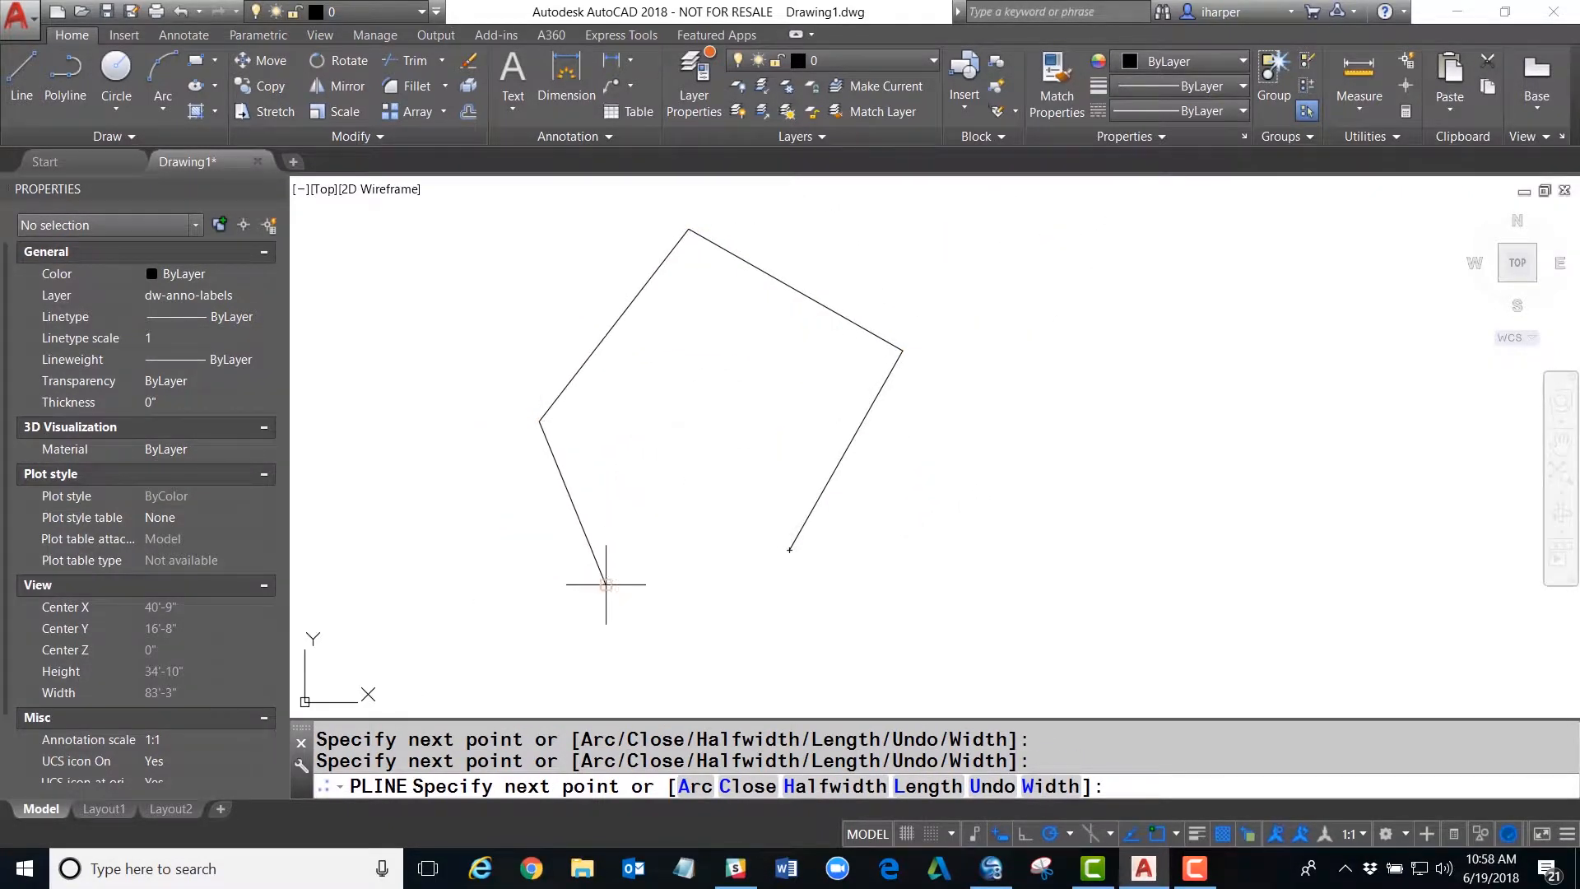
pyautogui.rightClick(692, 528)
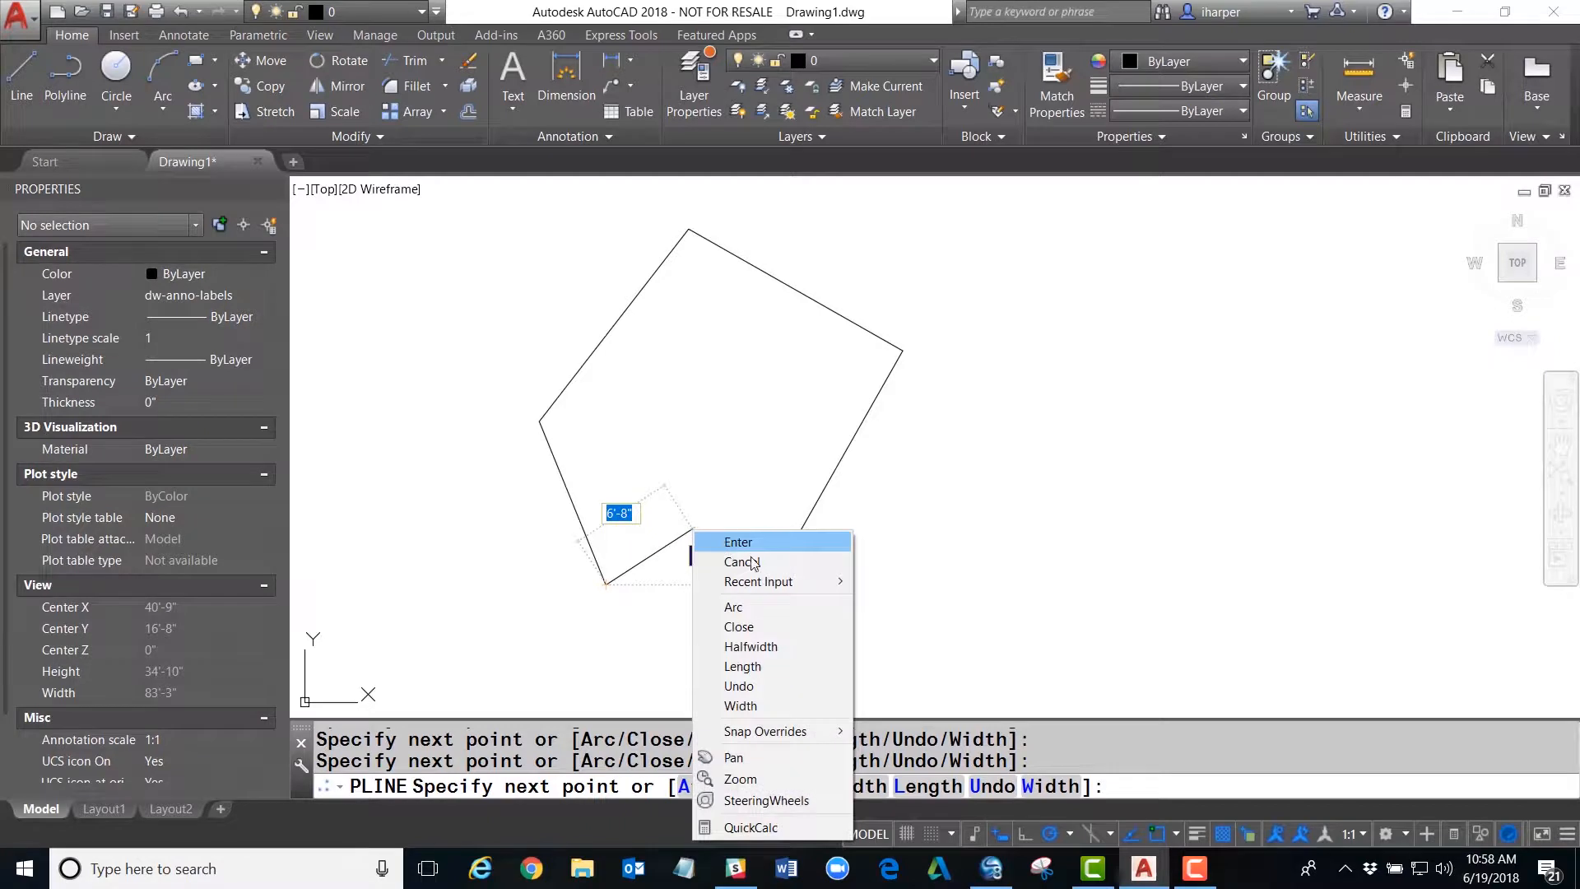
pyautogui.click(762, 630)
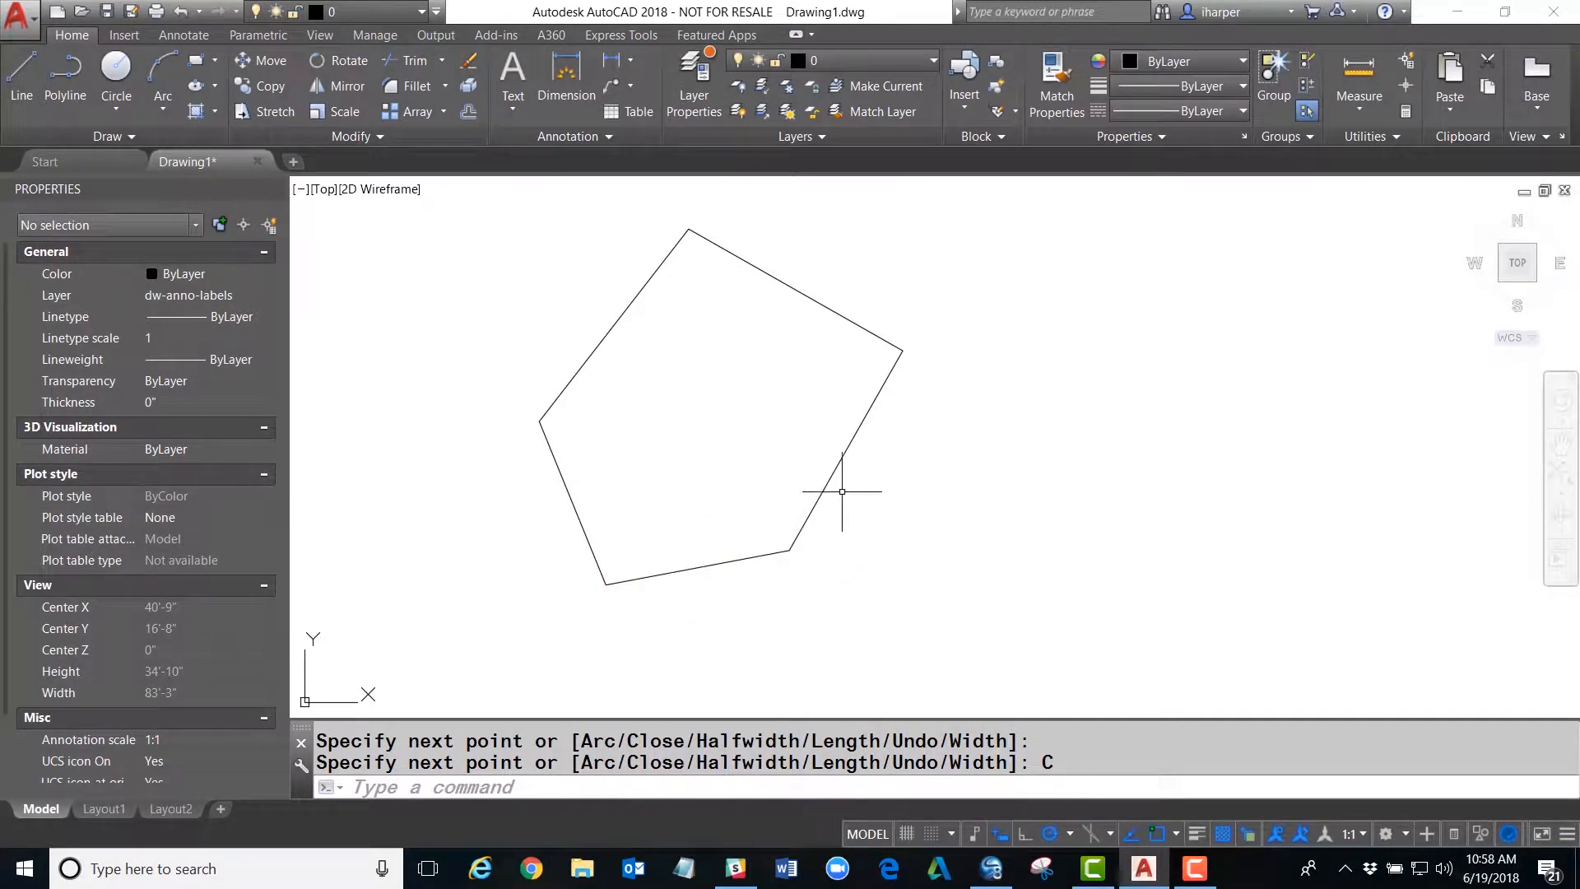
# Examine the closed polyline's area and length in its properties
pyautogui.click(832, 473)
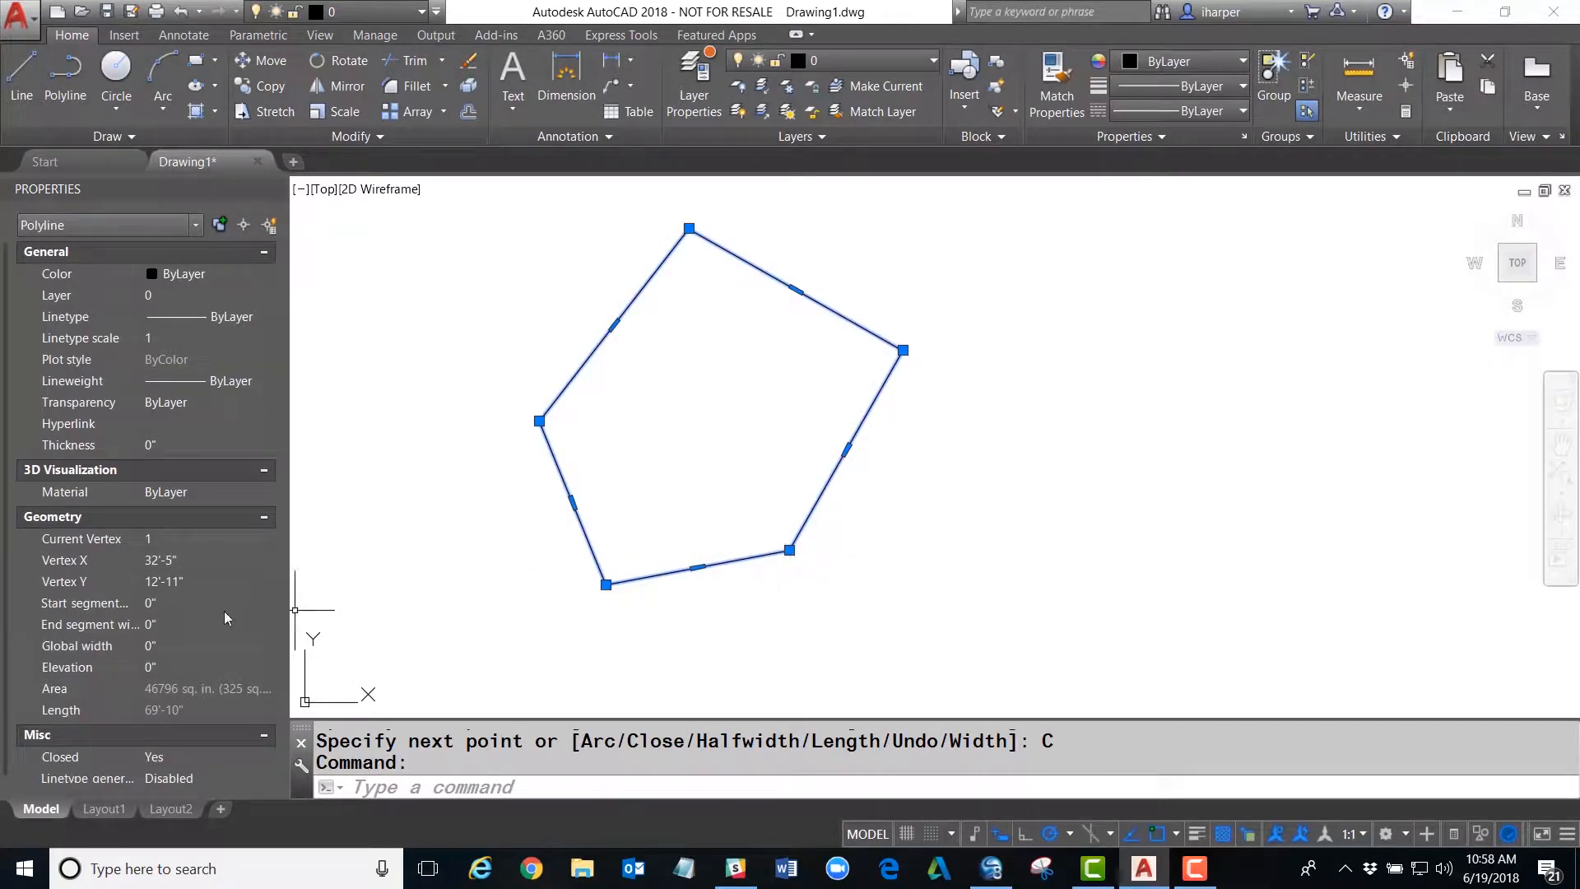
pyautogui.scroll(-1, 196, 599)
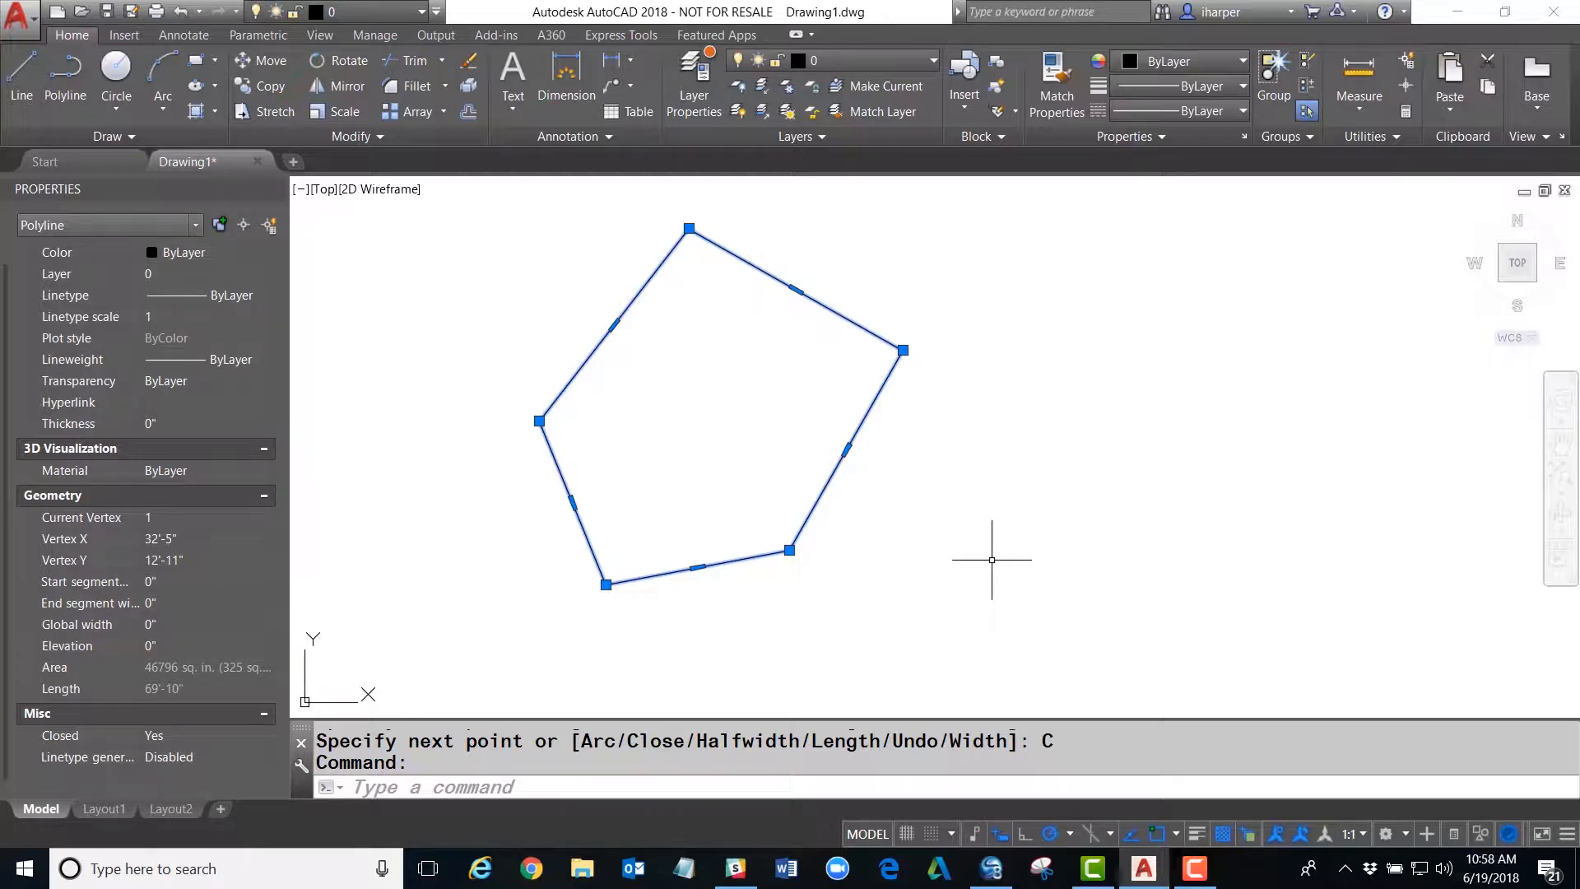
pyautogui.press('Escape')
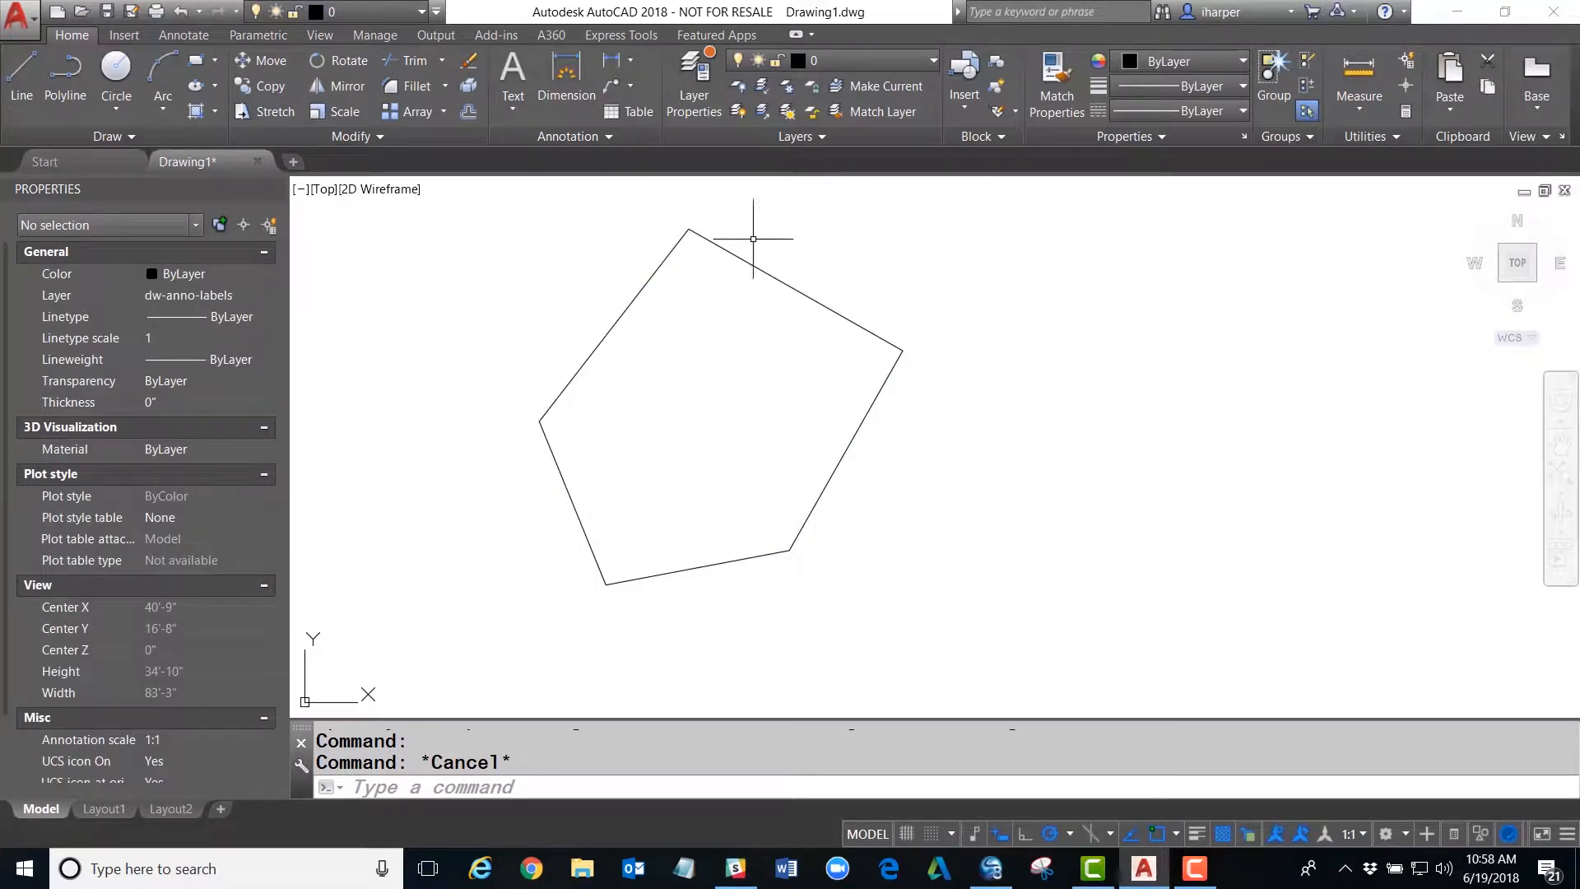
# Place a multiline text box inside the five-sided polyline and enter "AREA ="
pyautogui.click(513, 110)
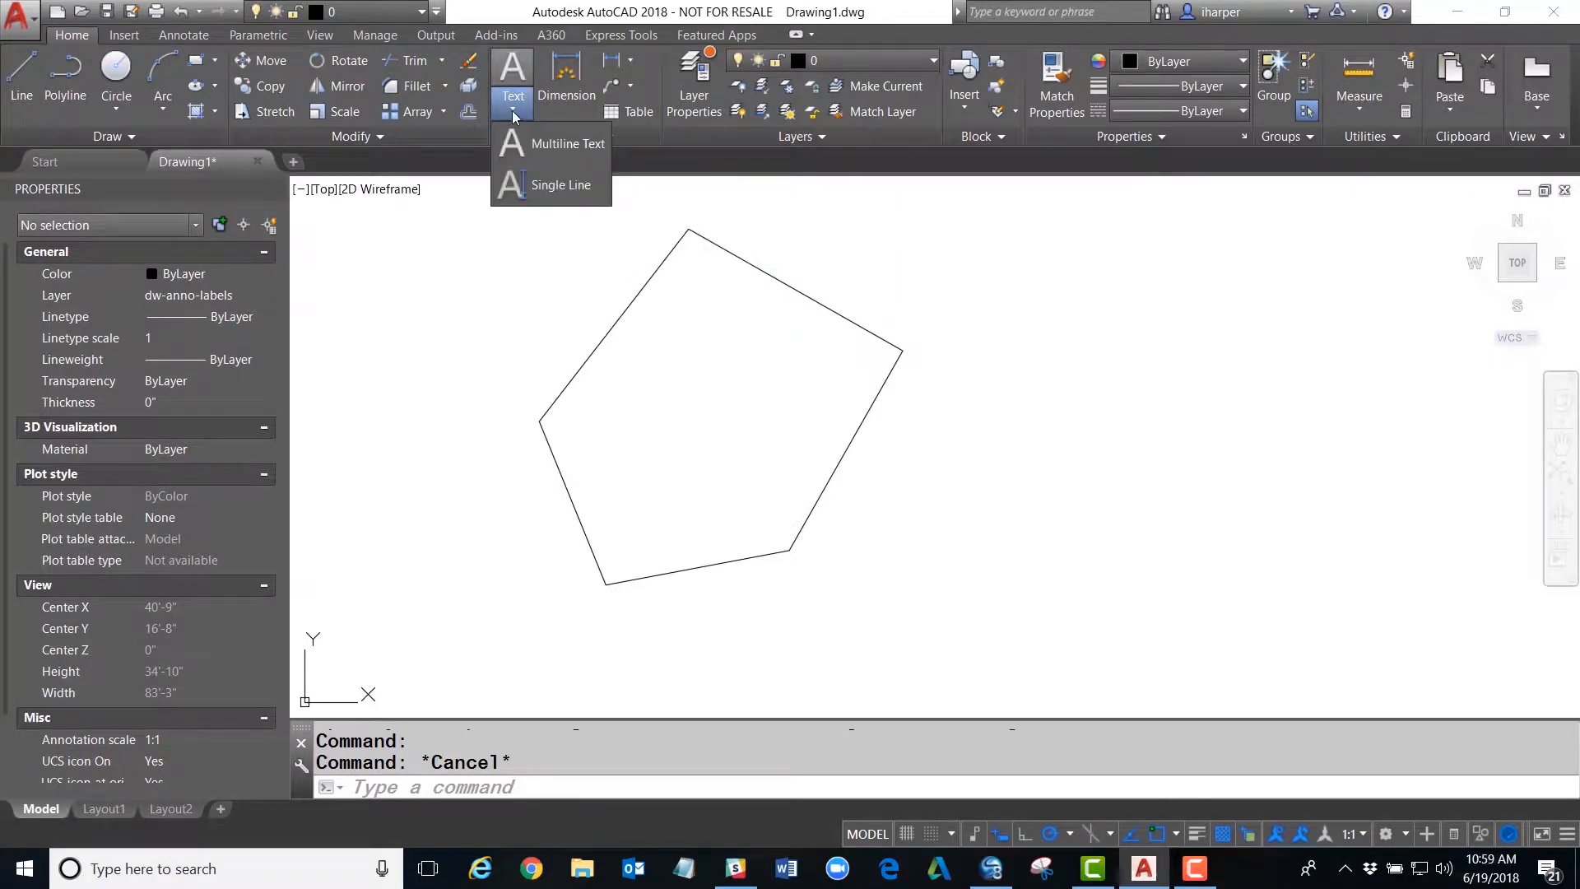
pyautogui.click(545, 143)
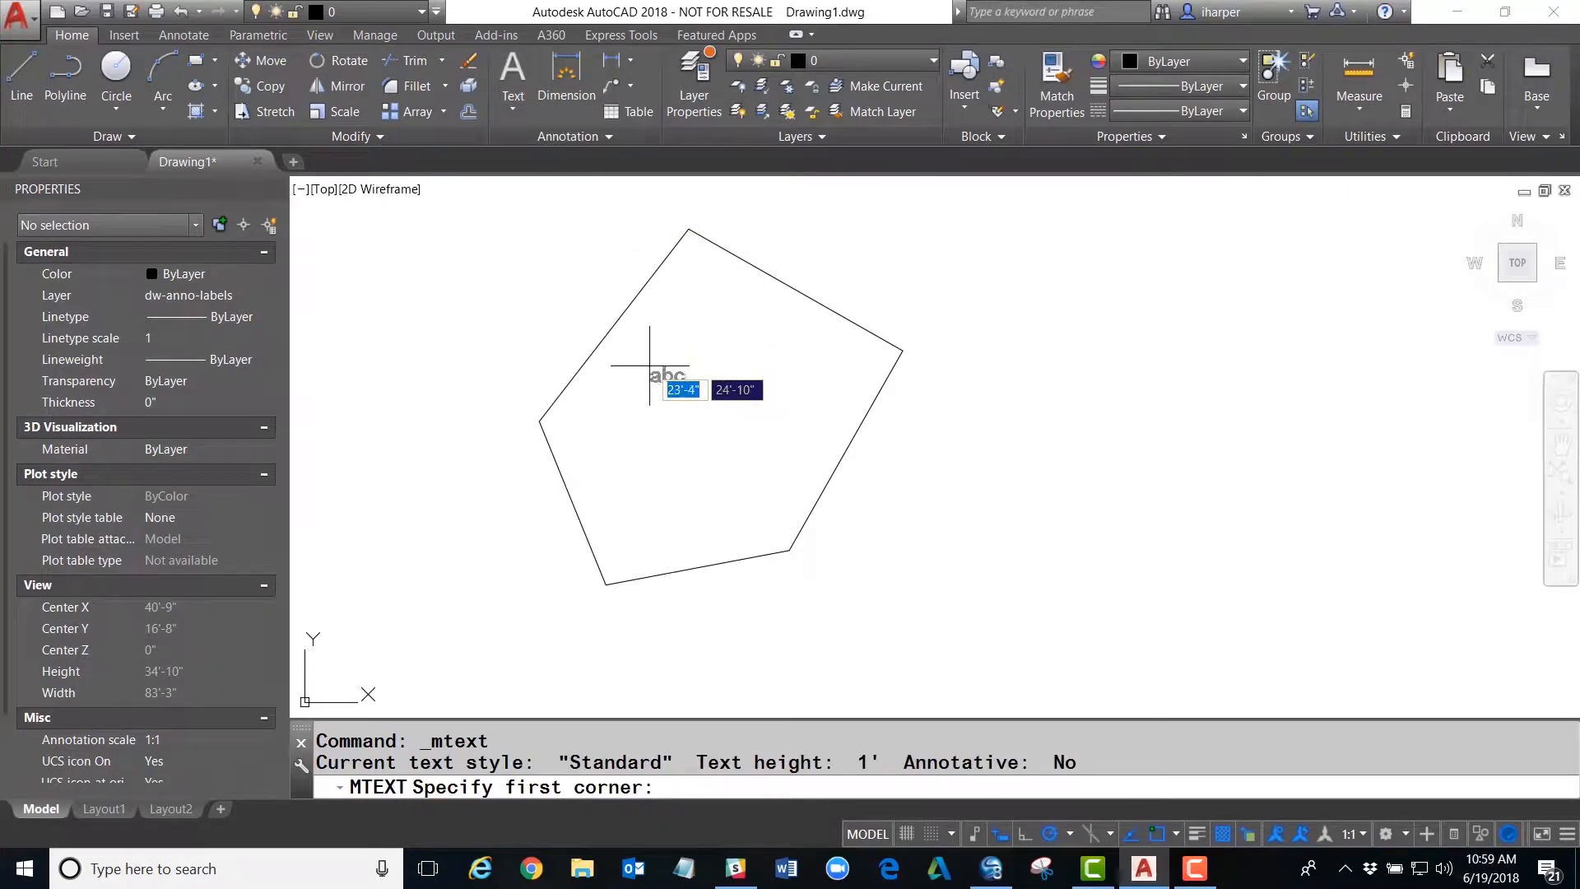
pyautogui.click(640, 353)
pyautogui.click(797, 448)
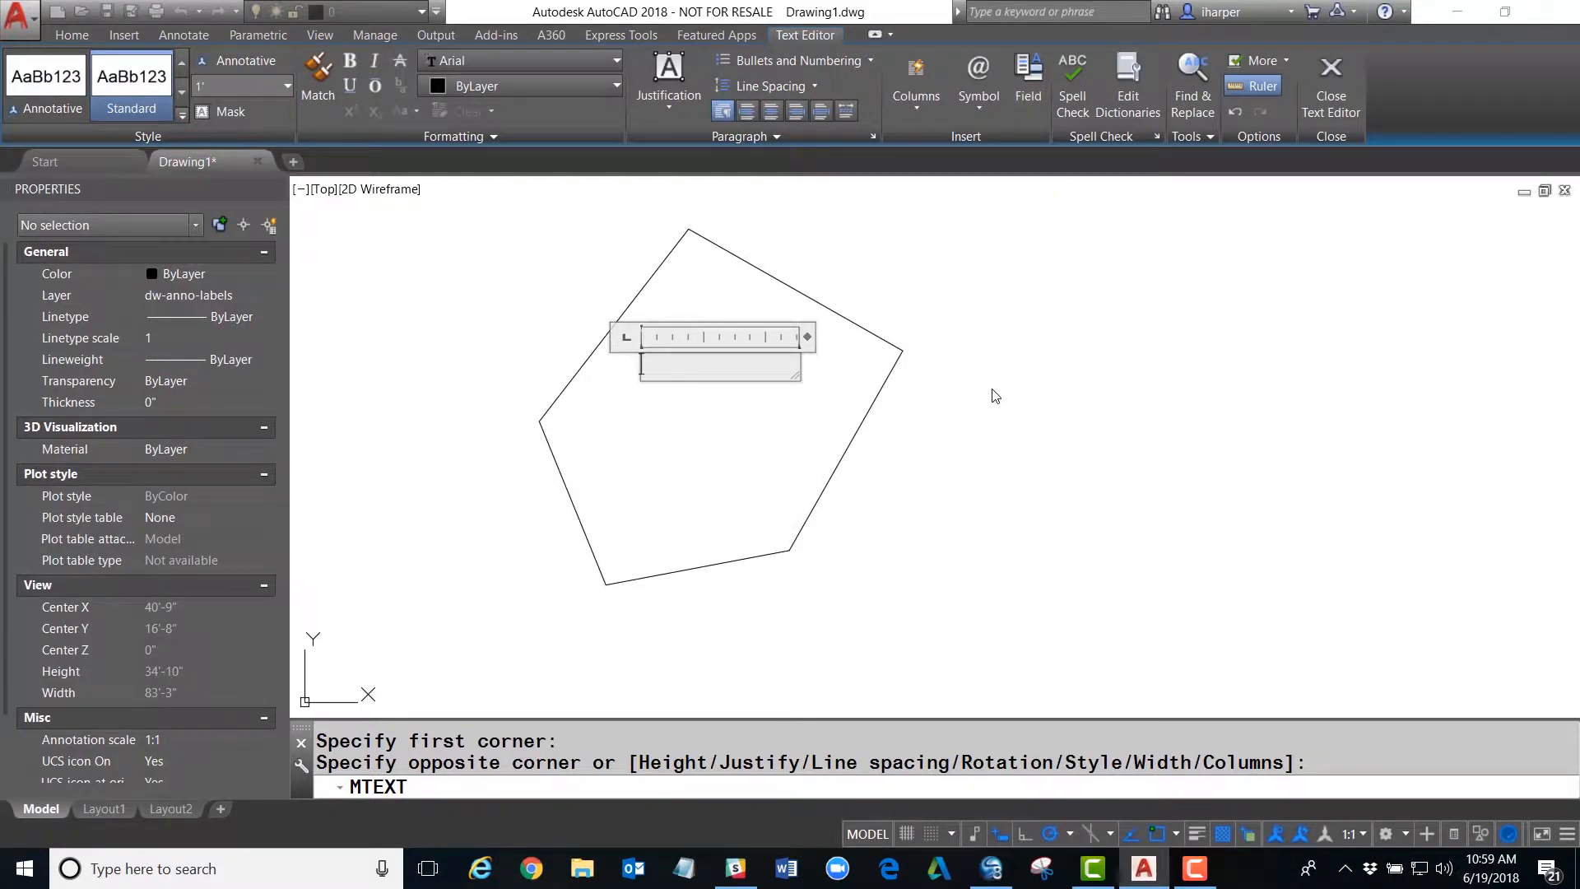
pyautogui.write('AREA =')
# Start a field after "AREA =" using the Objects category and the Object field name, linked to the five-sided polyline
pyautogui.click(1038, 92)
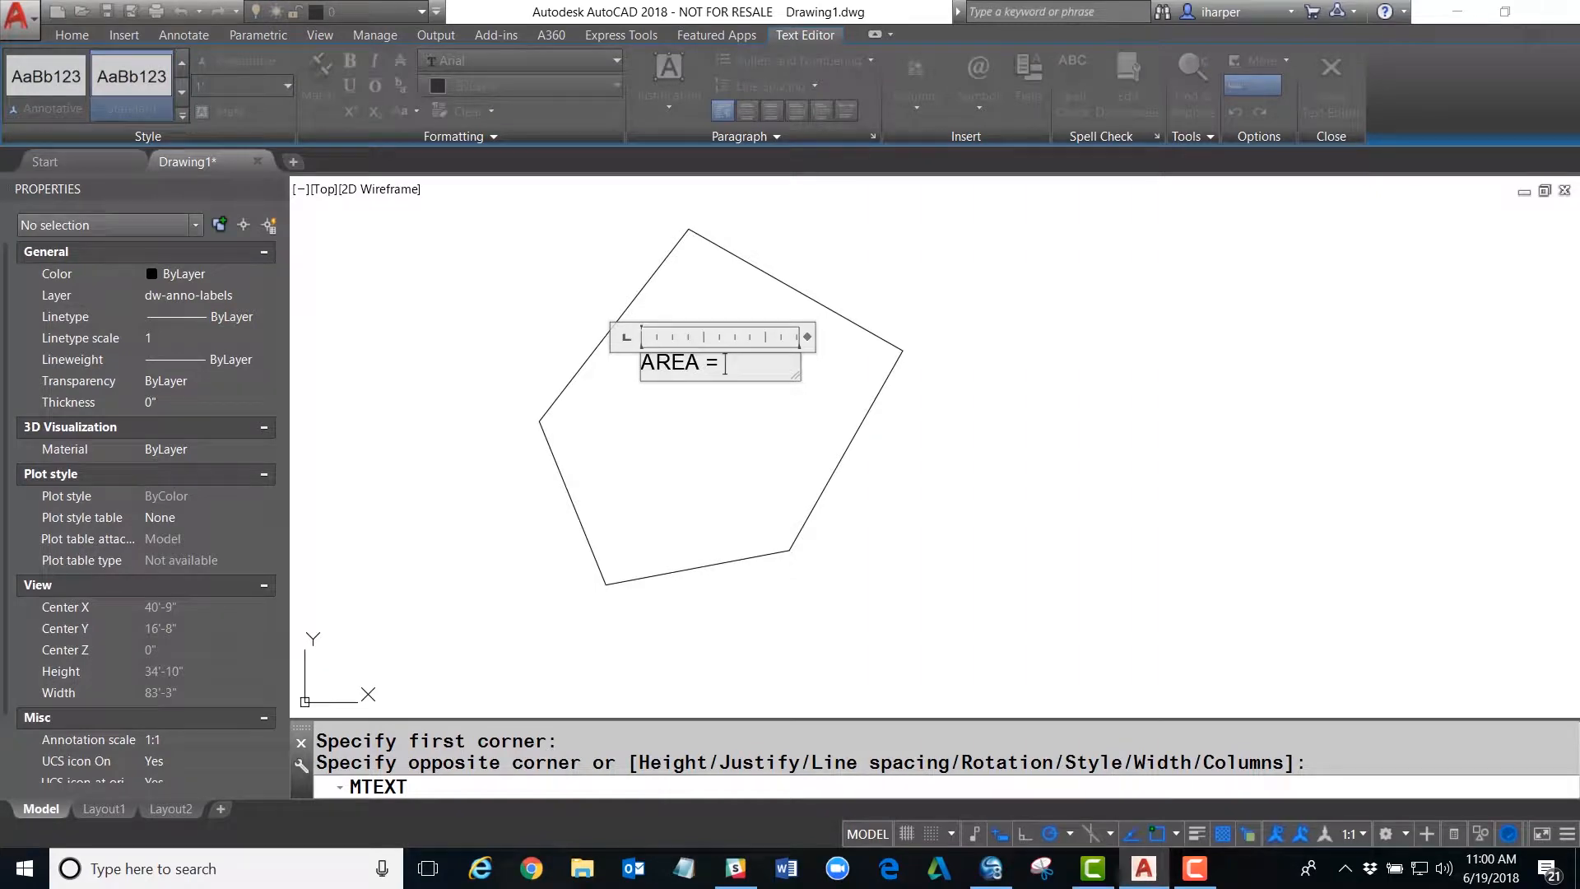
pyautogui.moveTo(1068, 328); pyautogui.dragTo(1224, 210)
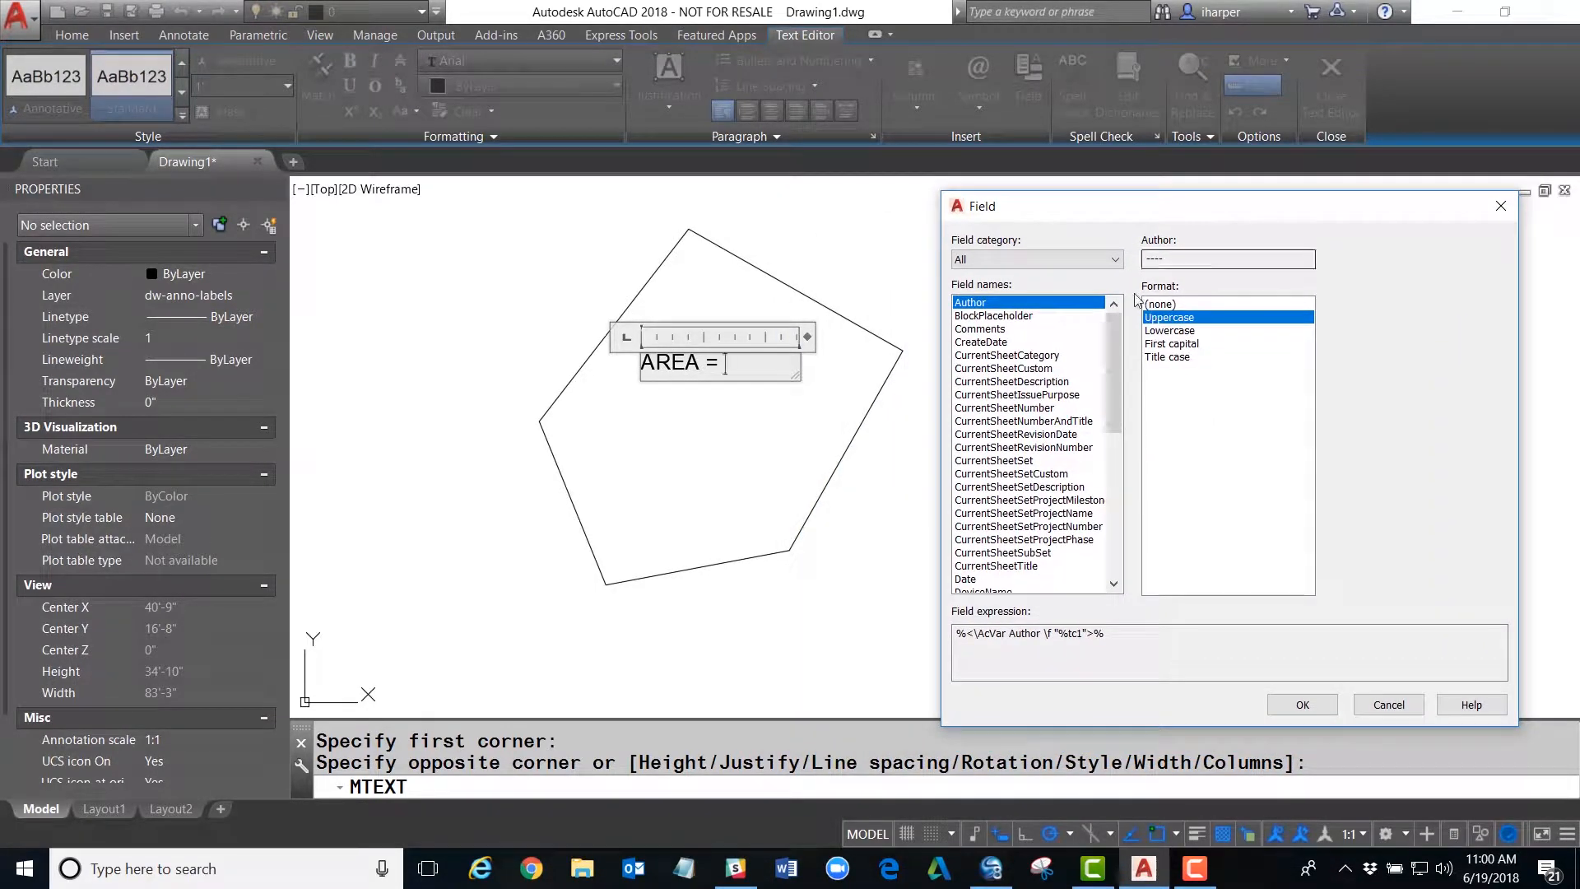
pyautogui.click(1116, 260)
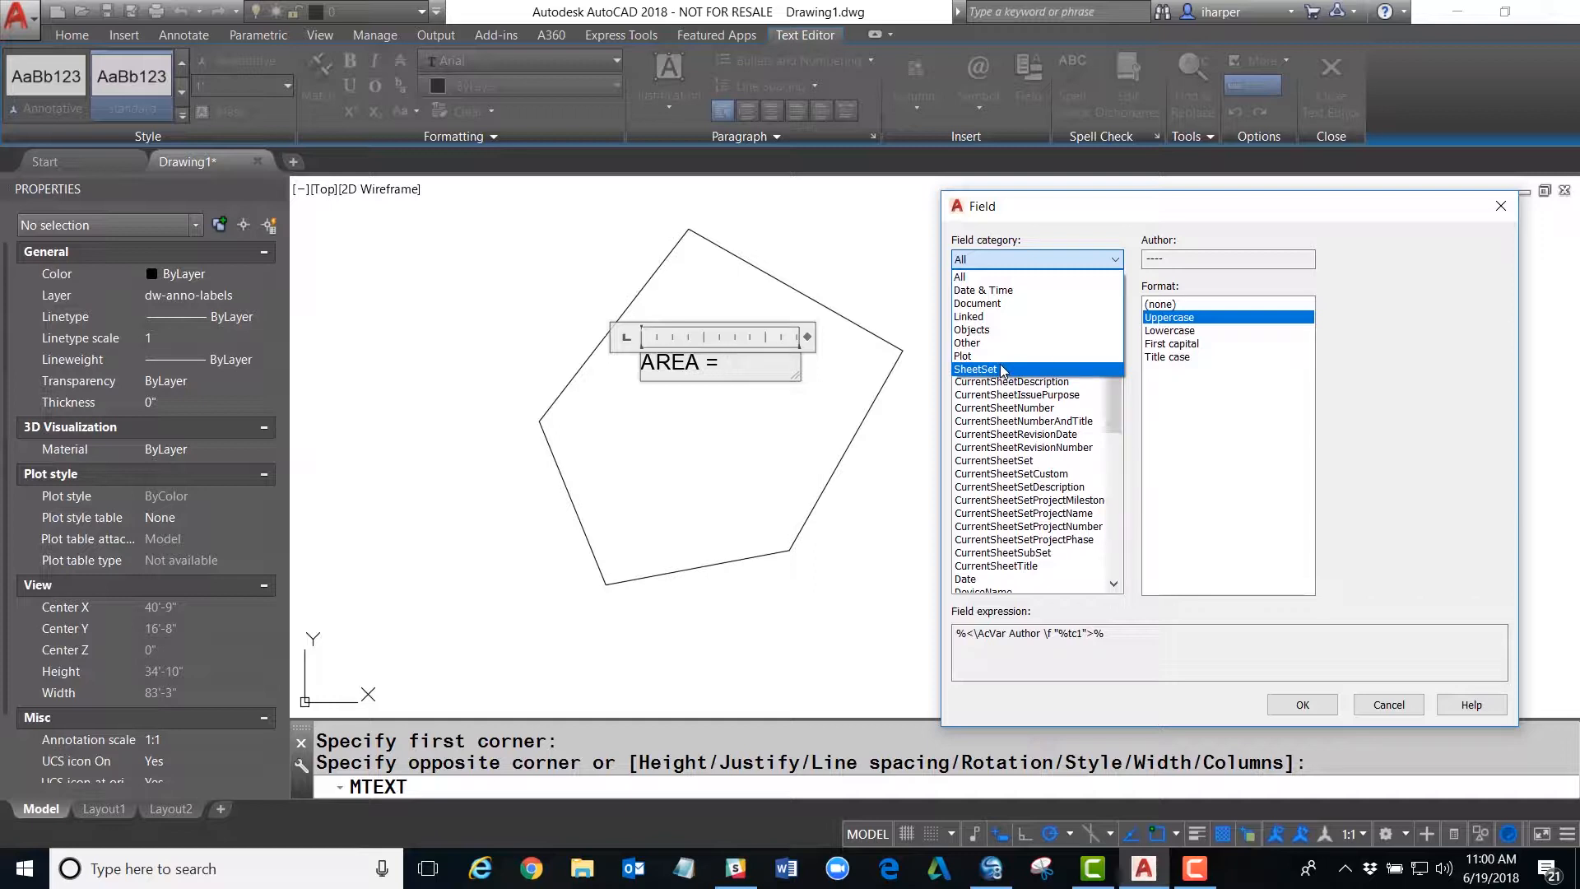
pyautogui.click(1004, 331)
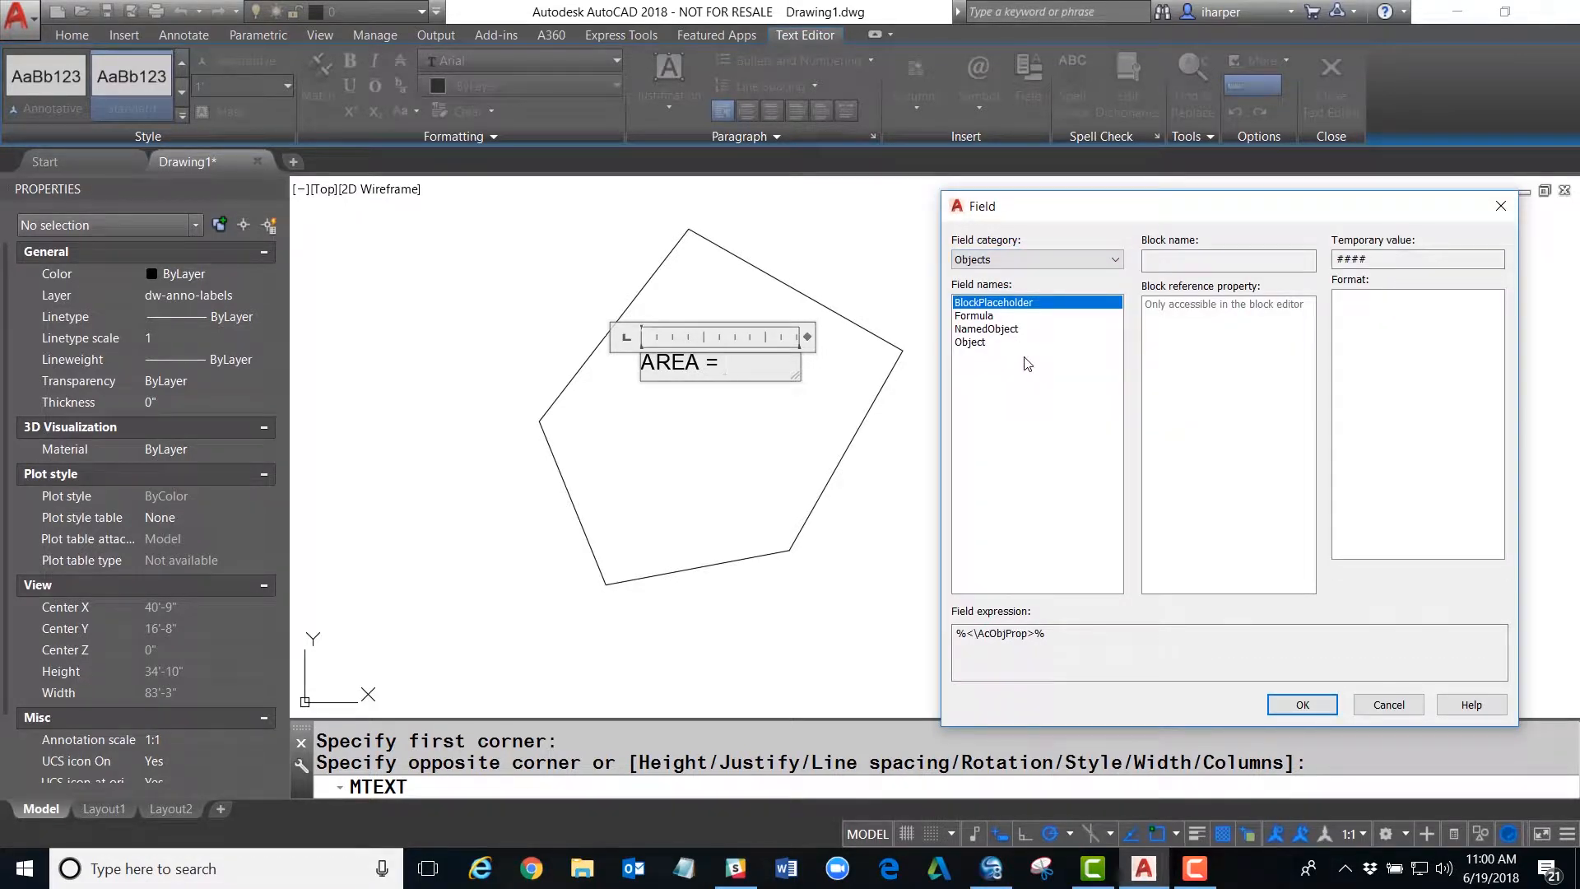
pyautogui.click(971, 342)
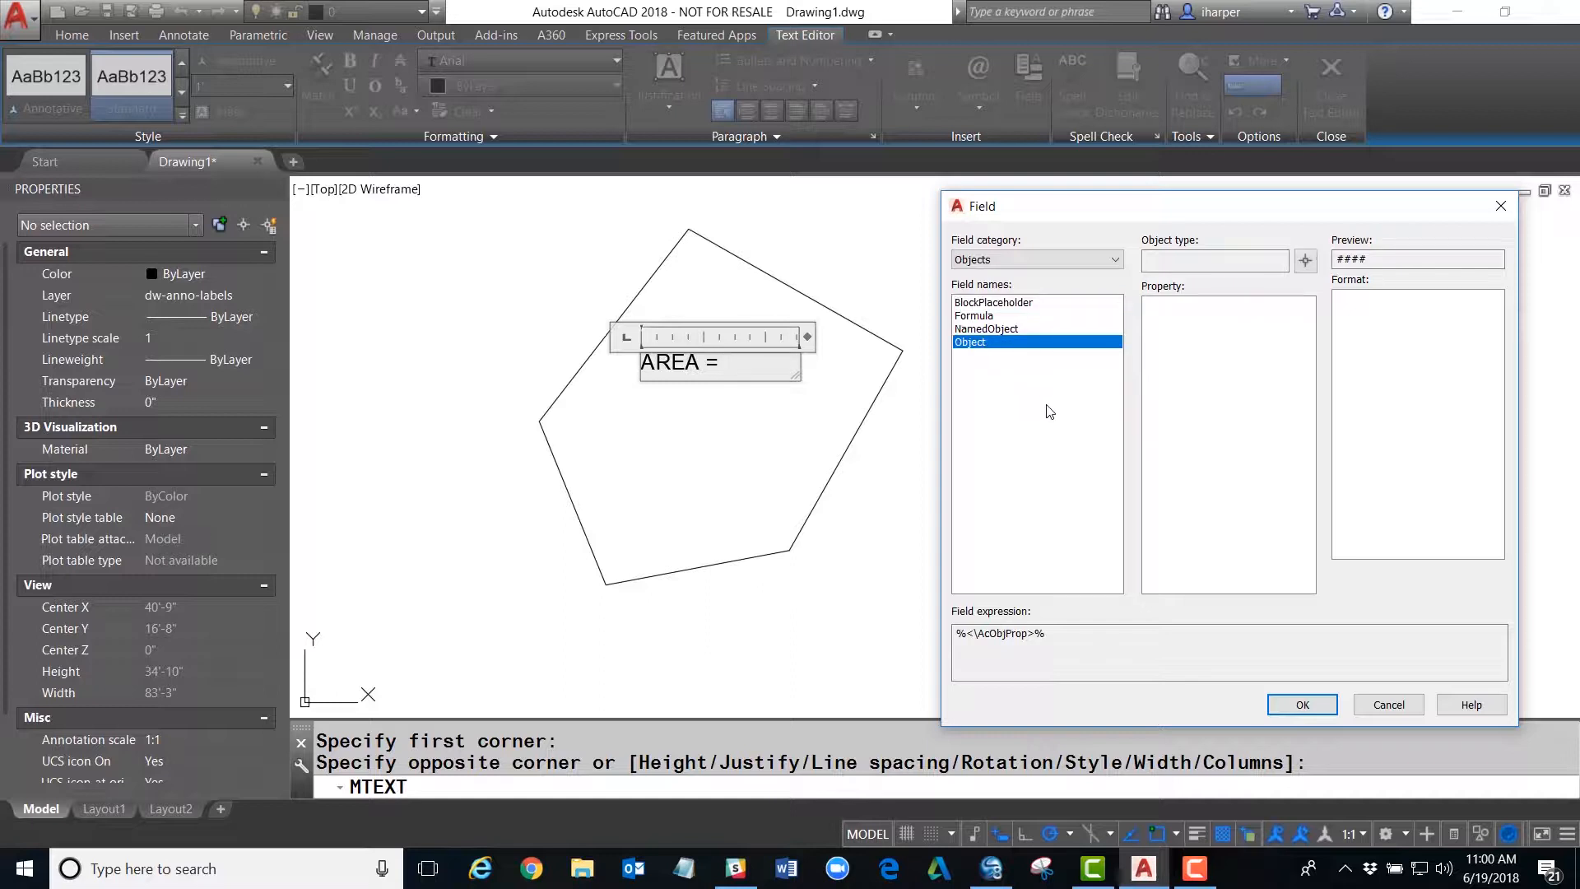
pyautogui.click(1306, 261)
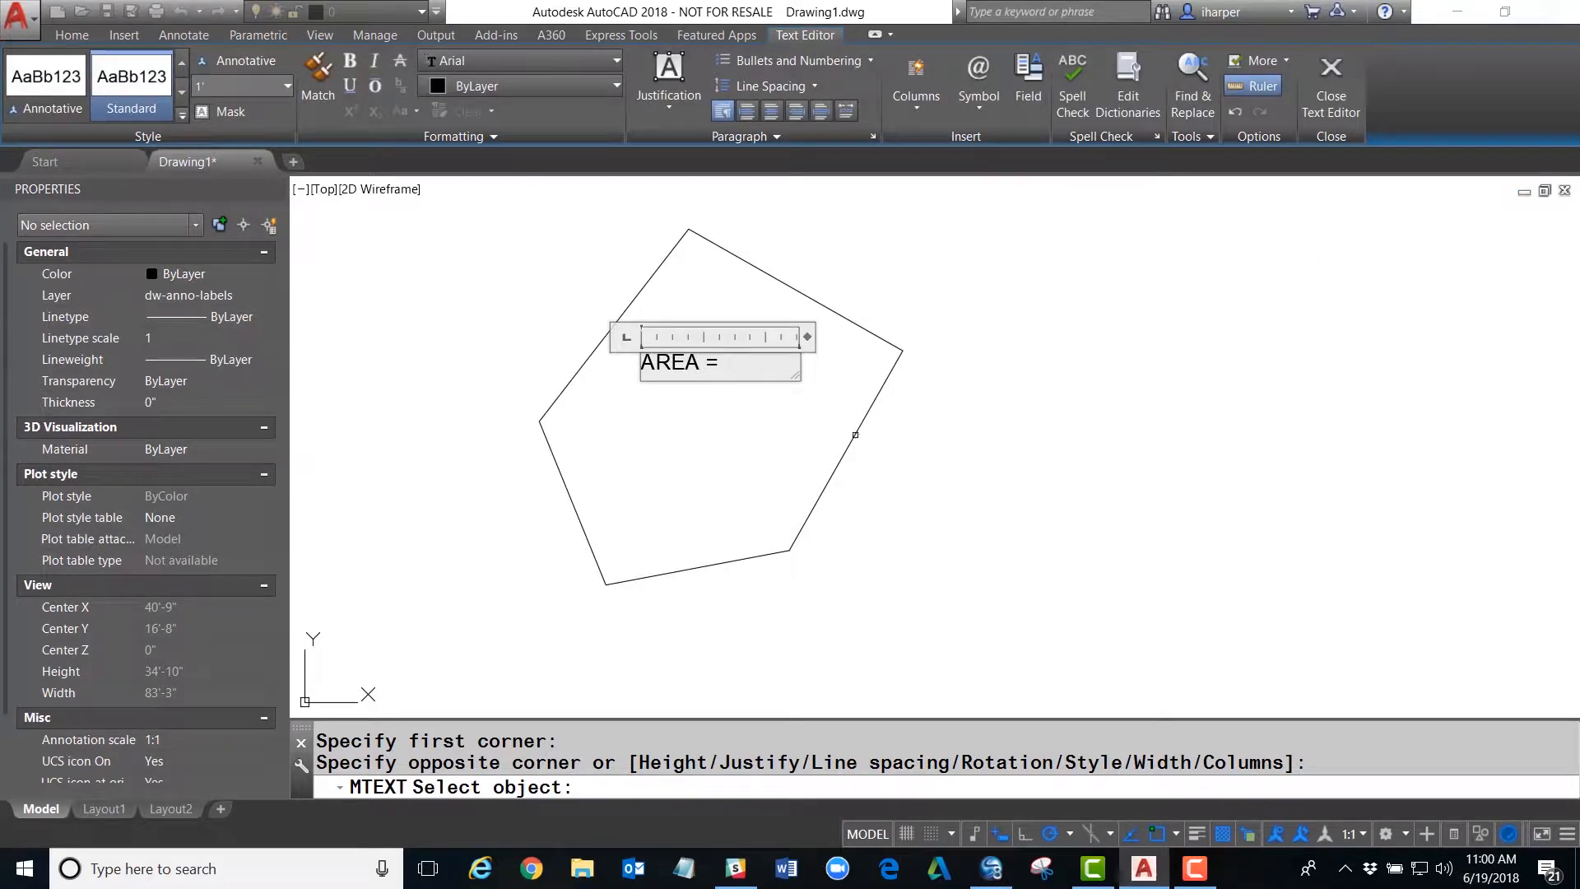
pyautogui.click(855, 435)
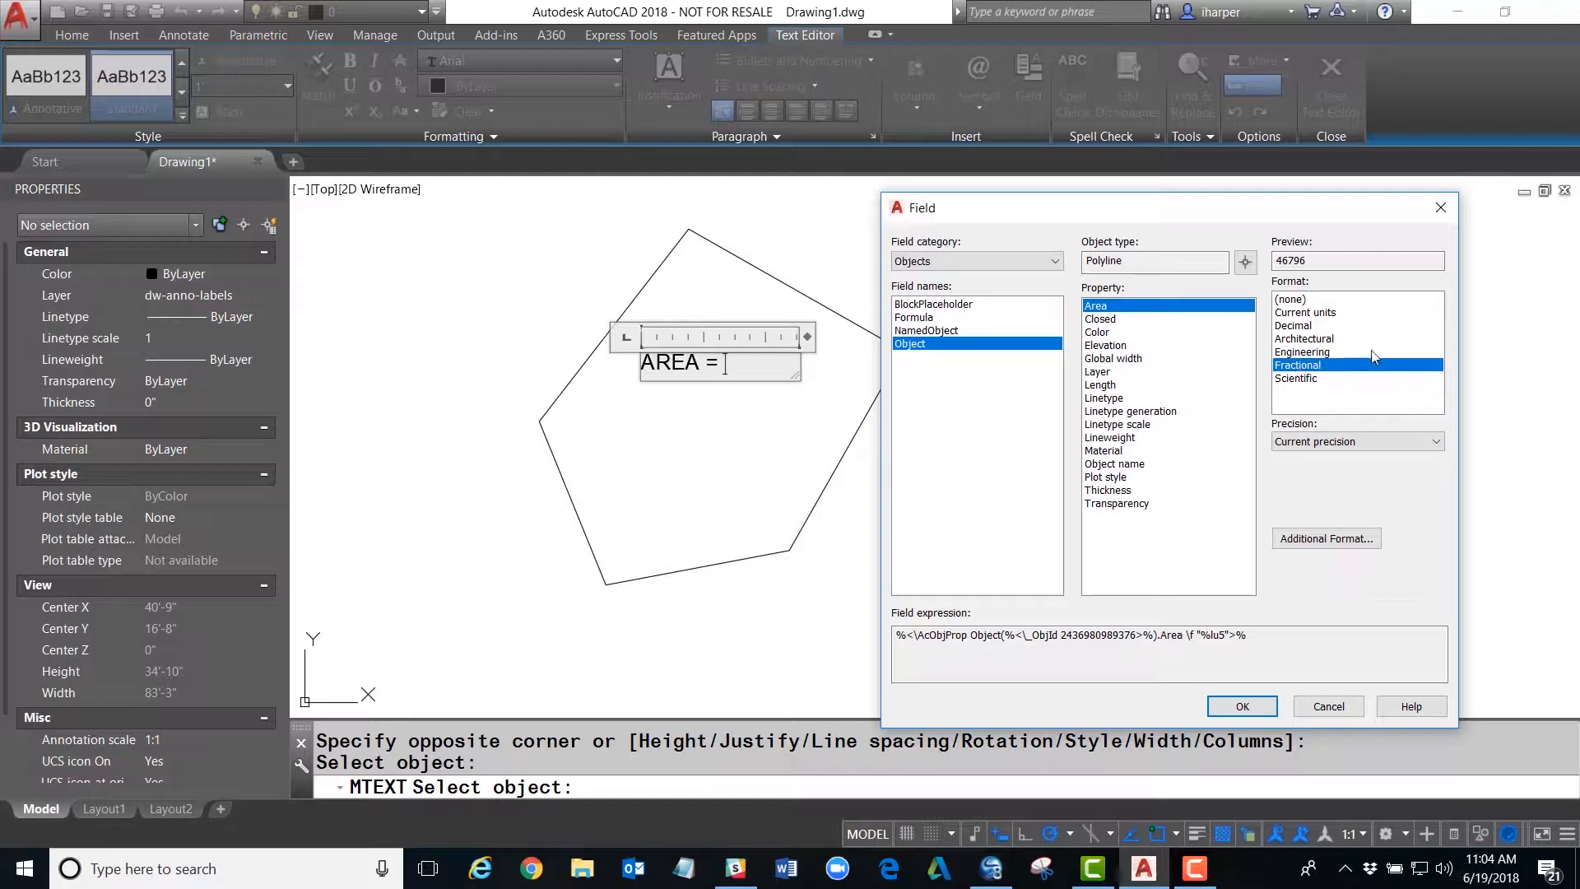
# Format the polyline's Area property as Architectural with current precision, accepting the additional format's existing conversion factor and SQ. FT. suffix
pyautogui.click(1306, 340)
pyautogui.click(1303, 327)
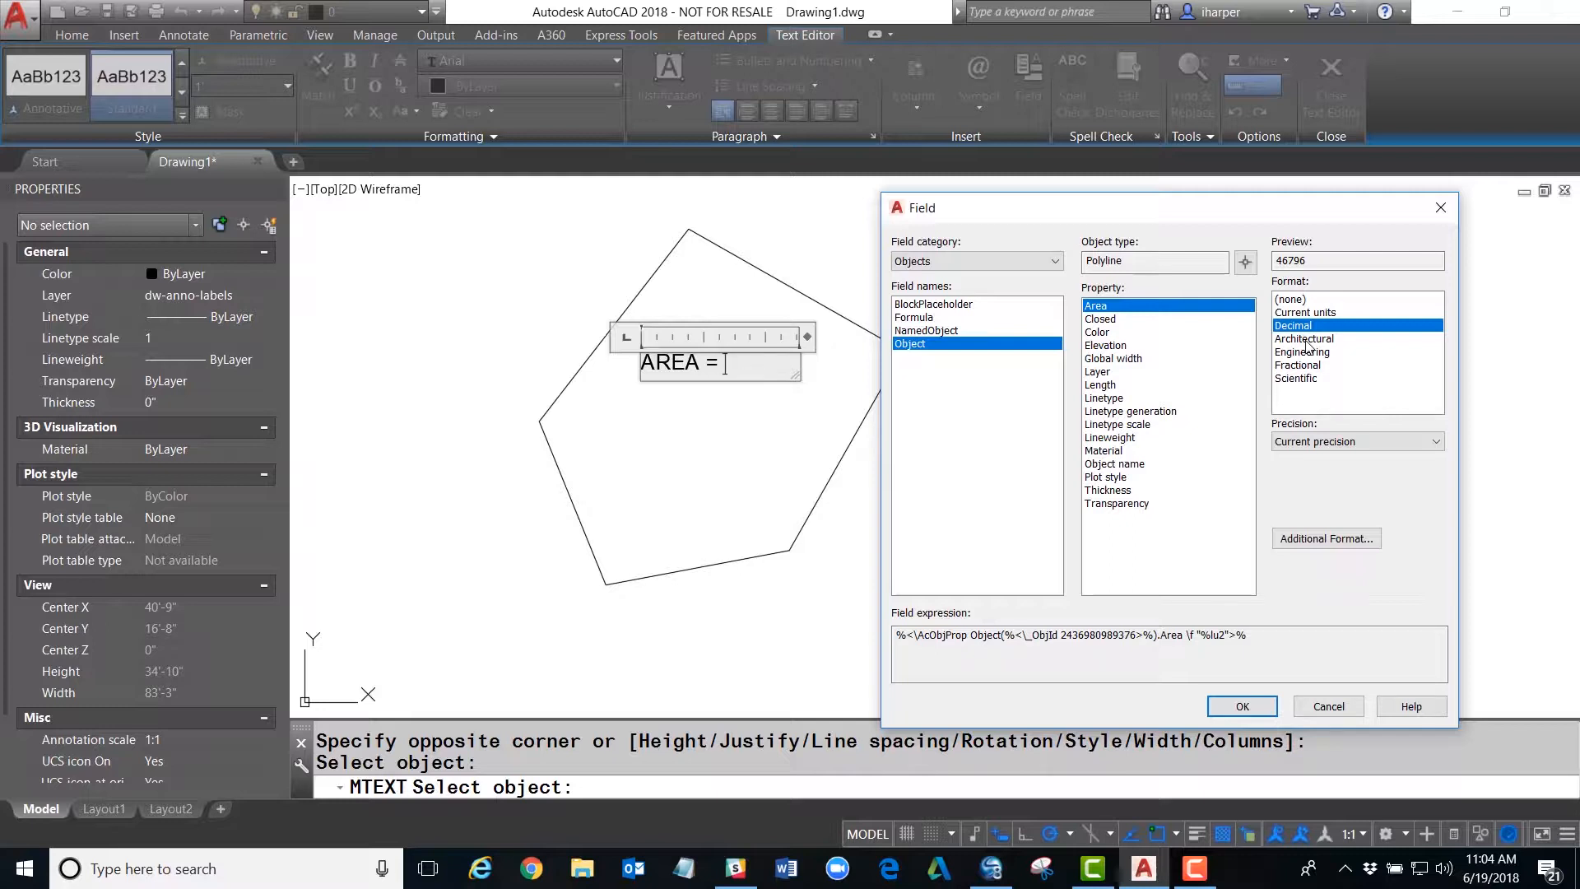
pyautogui.click(1308, 339)
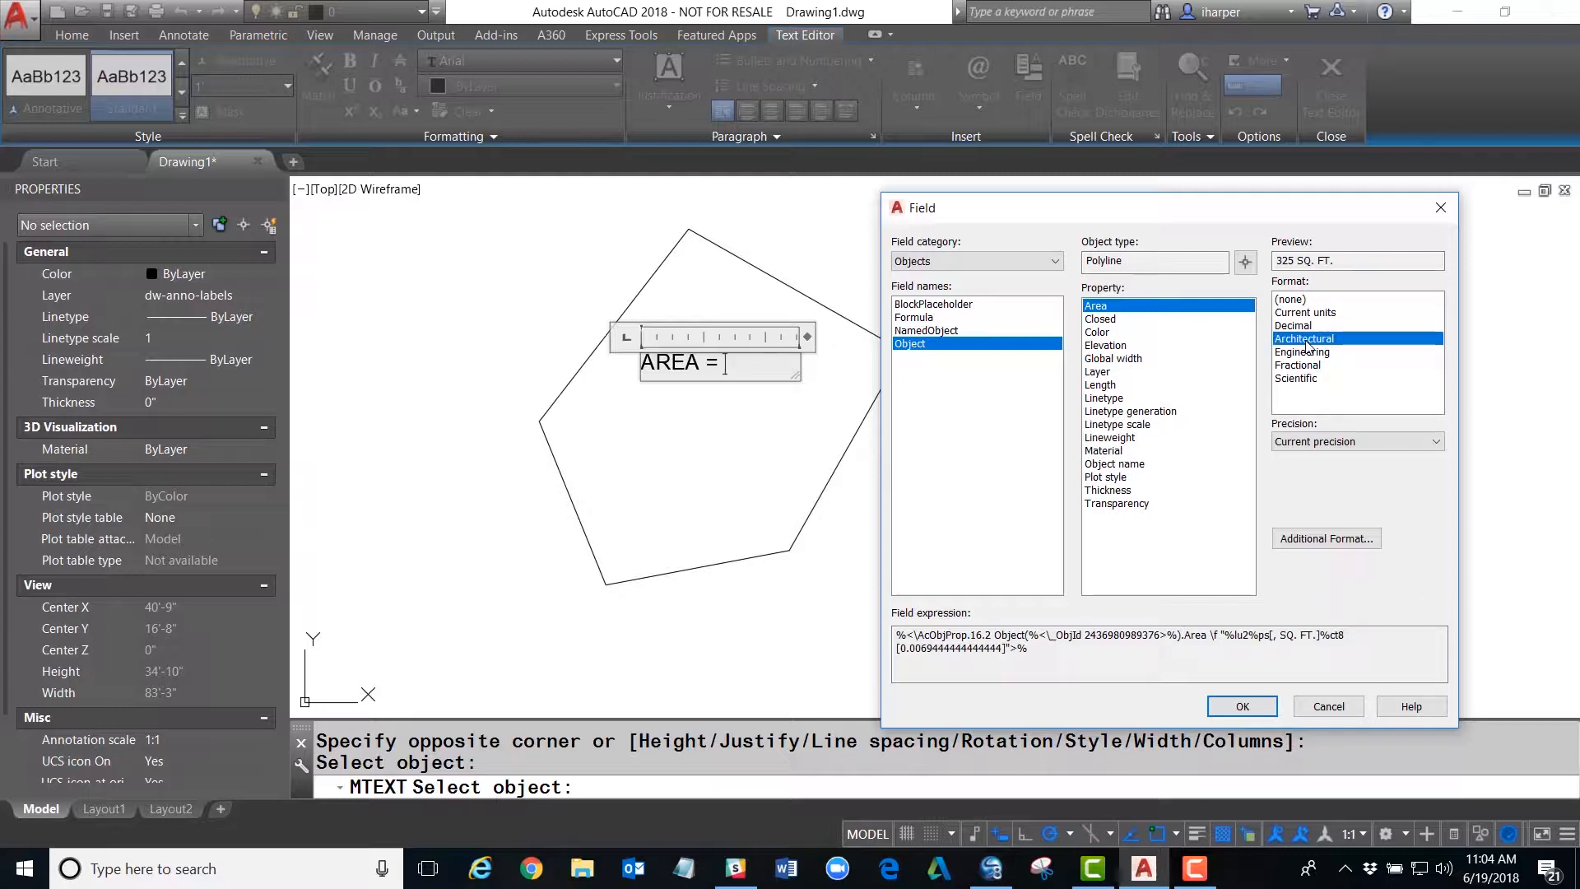
pyautogui.click(1335, 443)
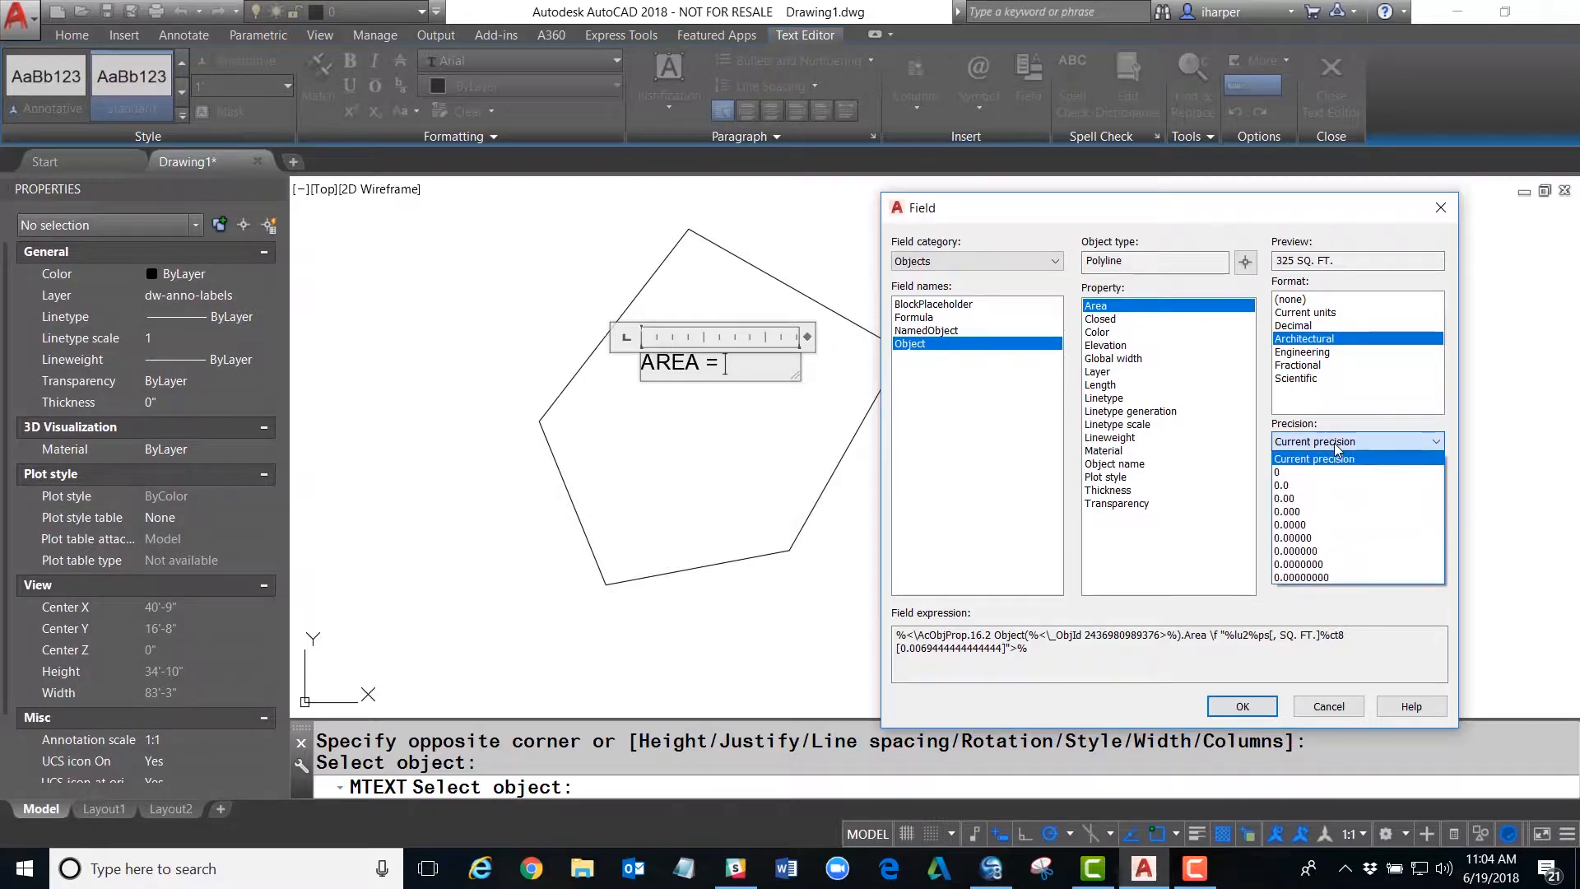
pyautogui.click(1335, 443)
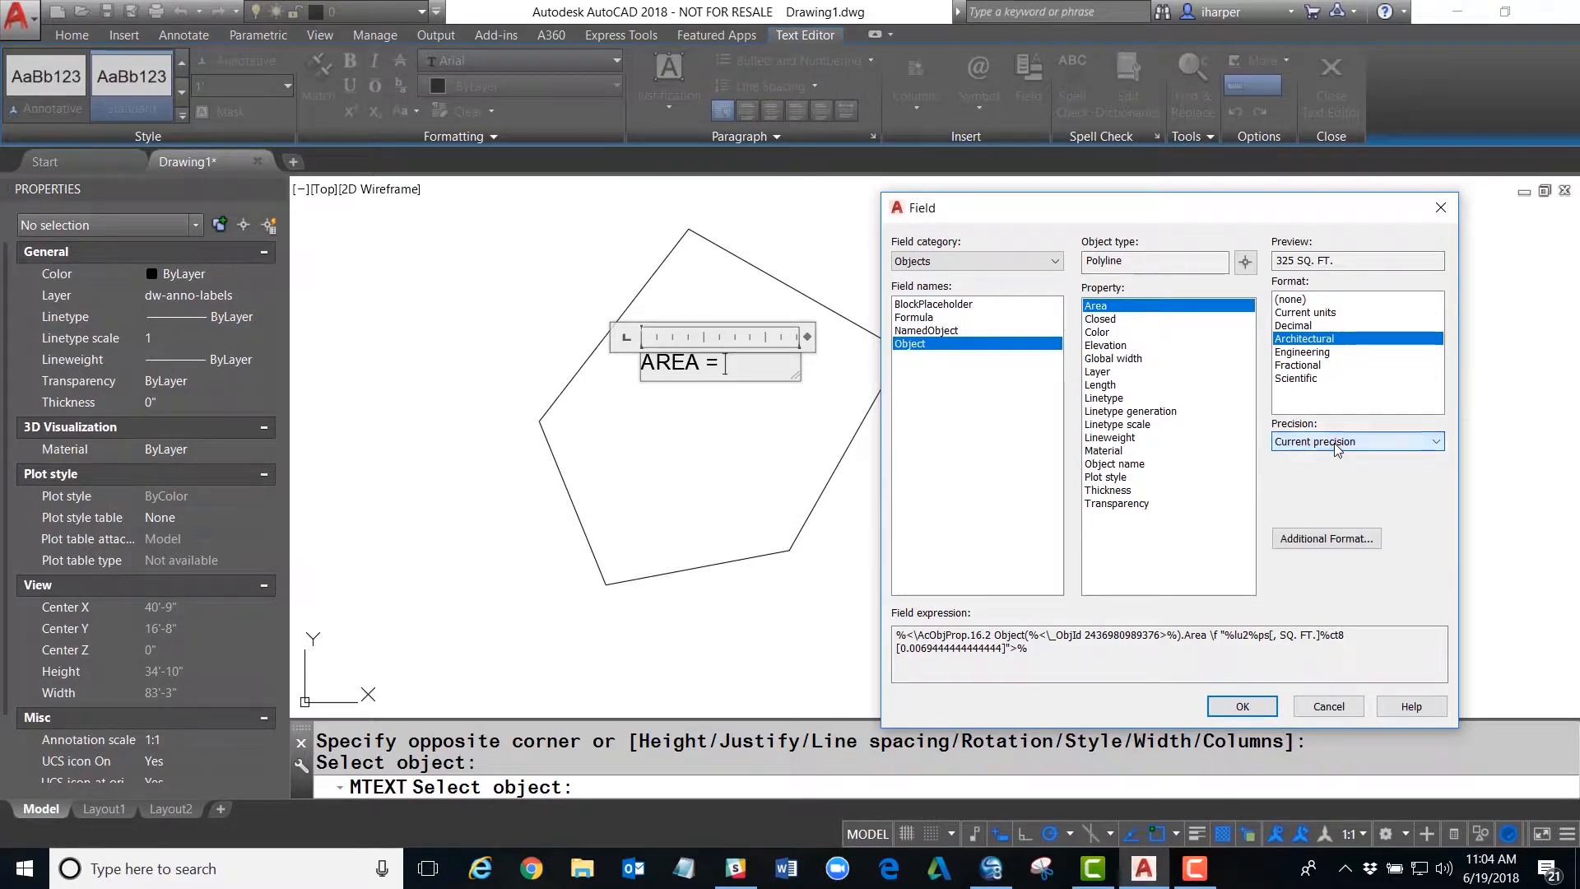
pyautogui.click(1327, 539)
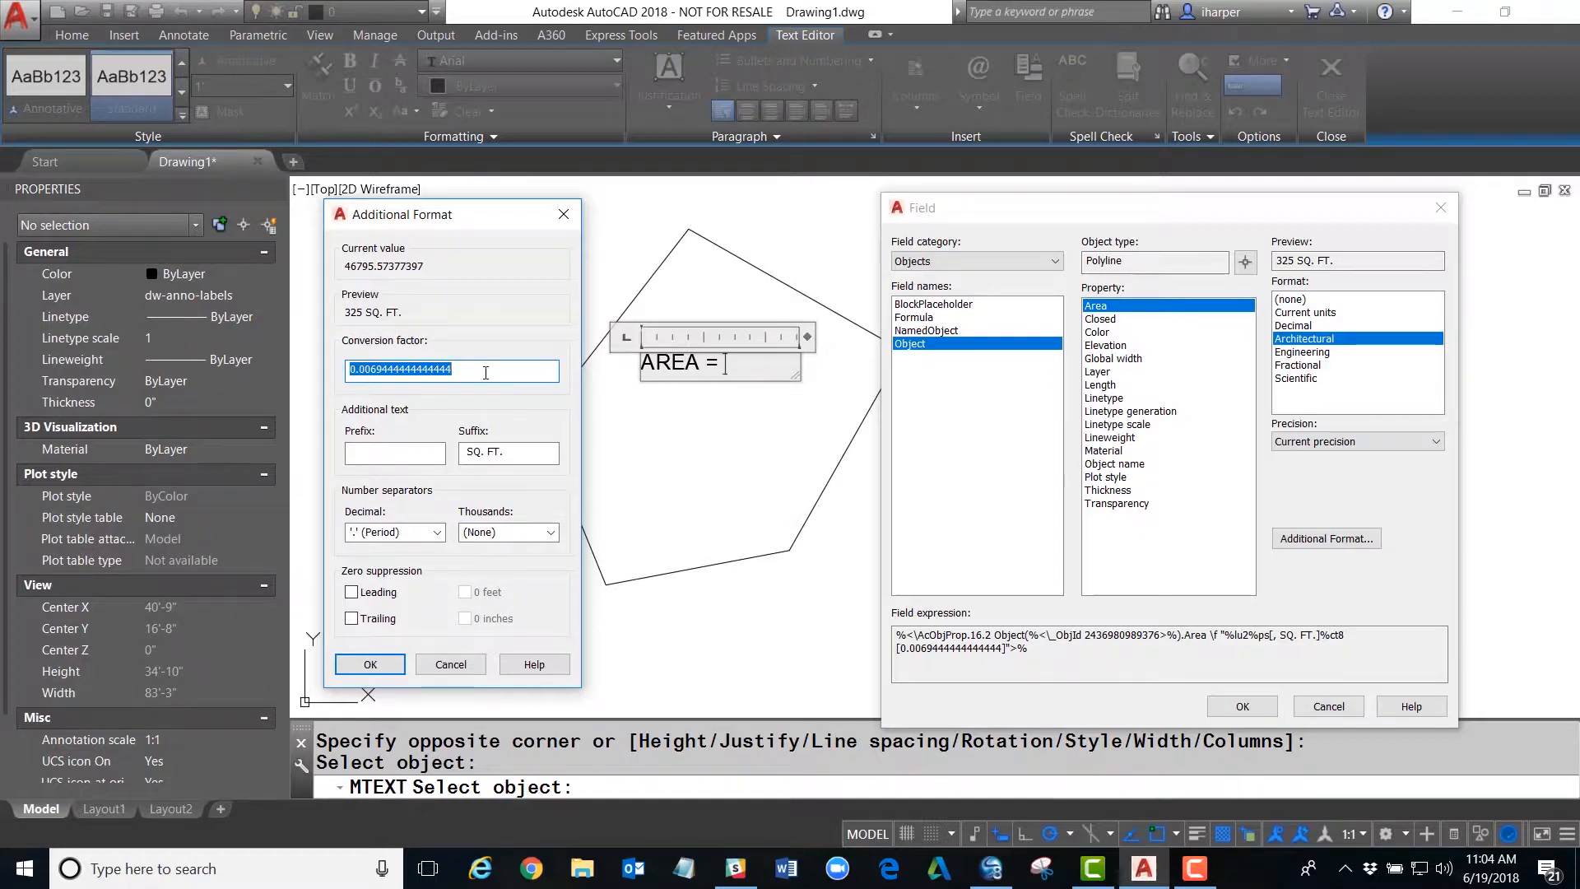
pyautogui.moveTo(486, 372); pyautogui.dragTo(338, 379)
pyautogui.click(370, 664)
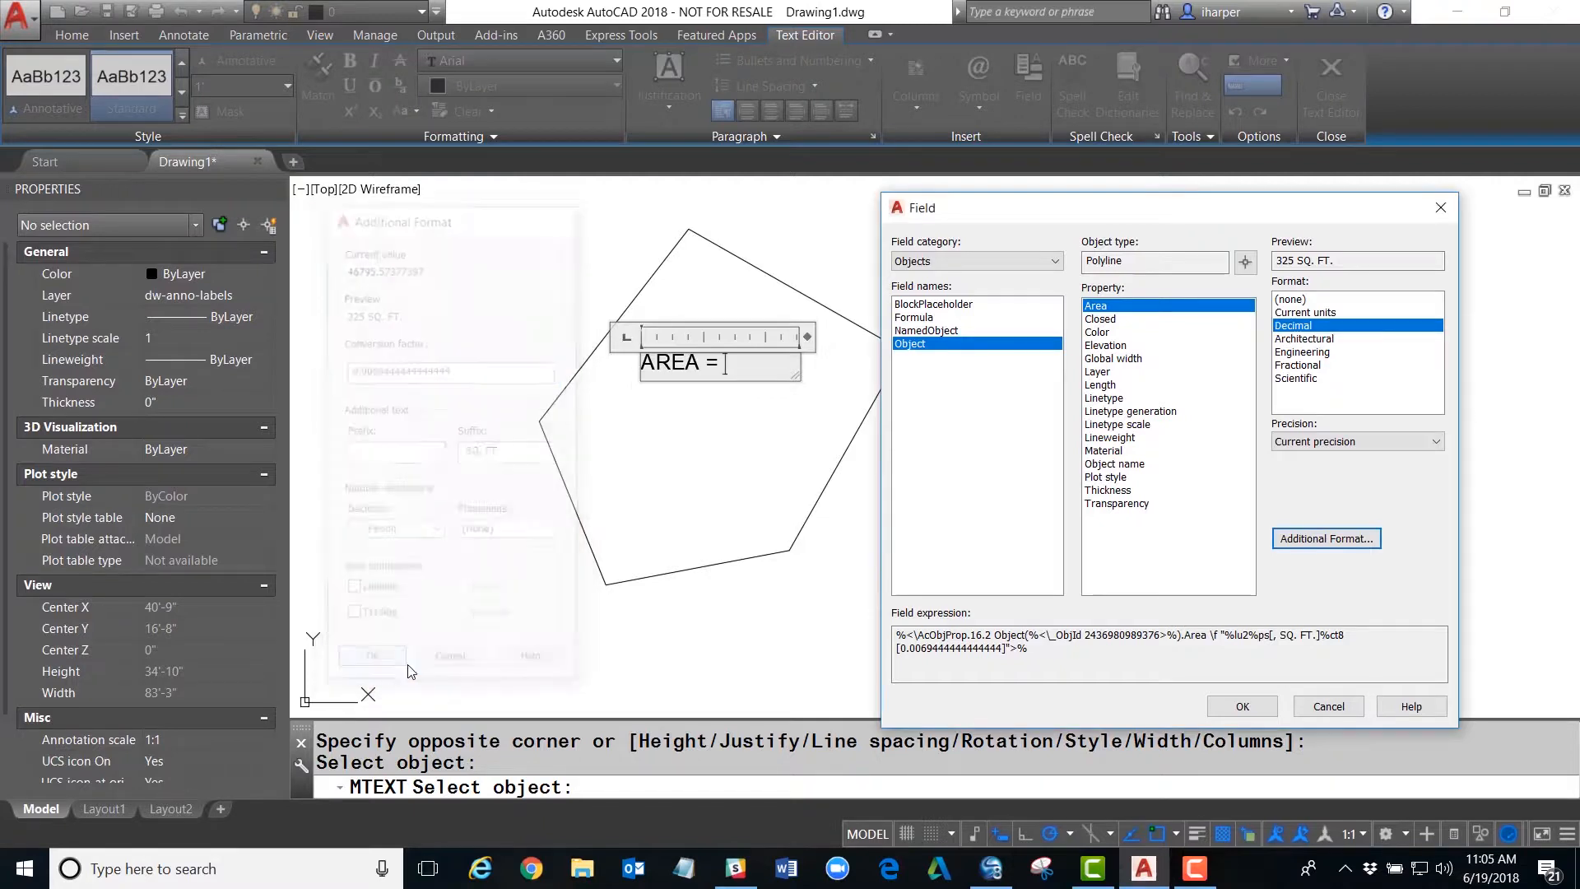
# Insert the area field into the text and widen the text box to fit the label on one line
pyautogui.click(1243, 706)
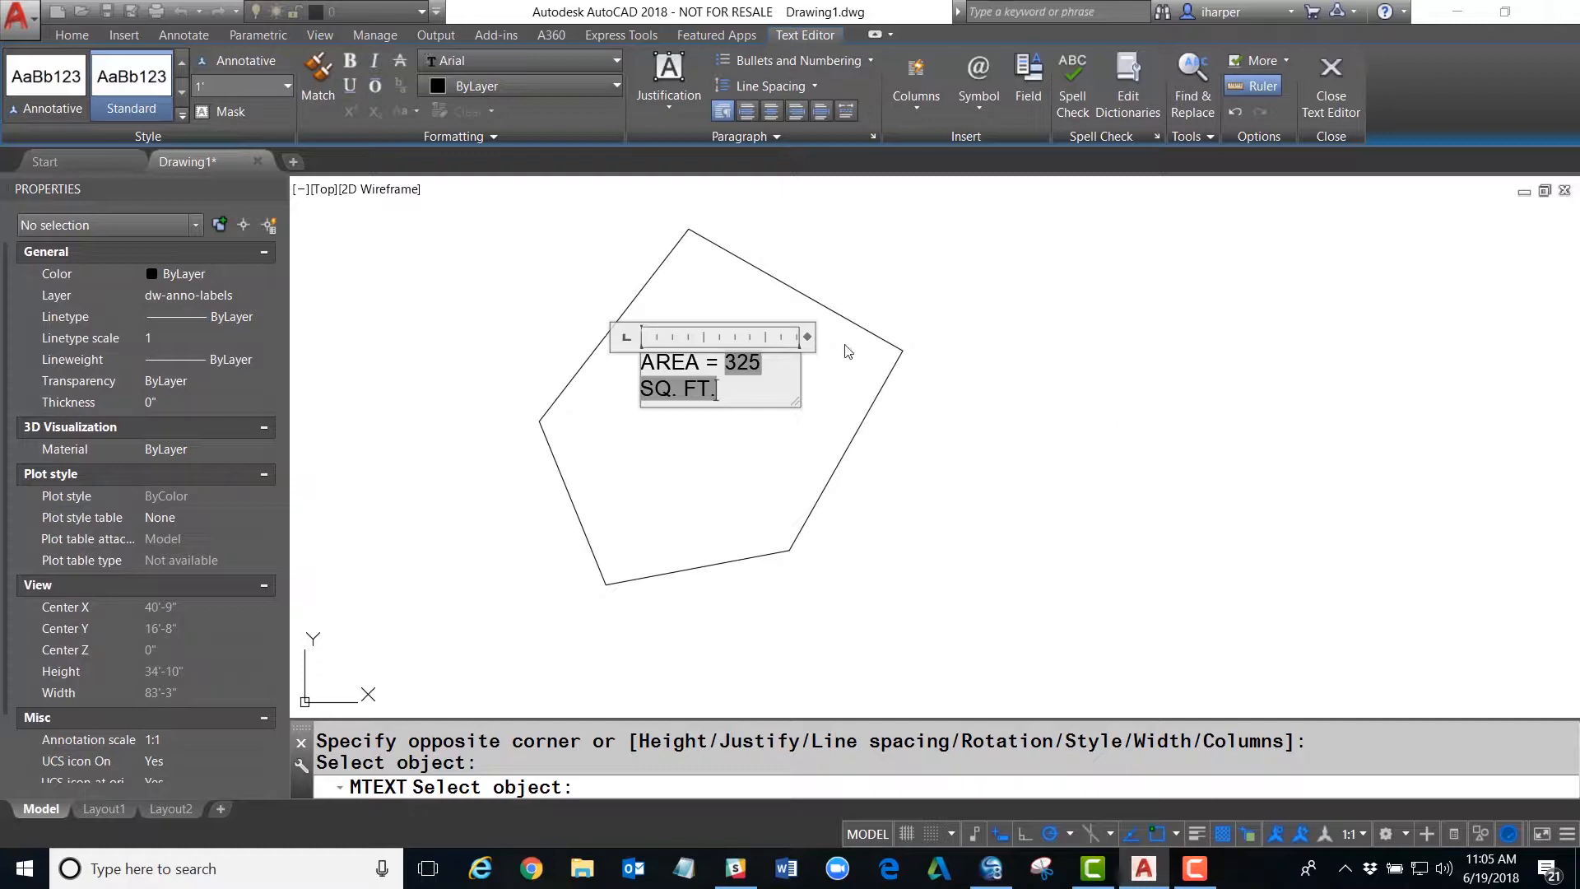
pyautogui.moveTo(802, 336); pyautogui.dragTo(868, 337)
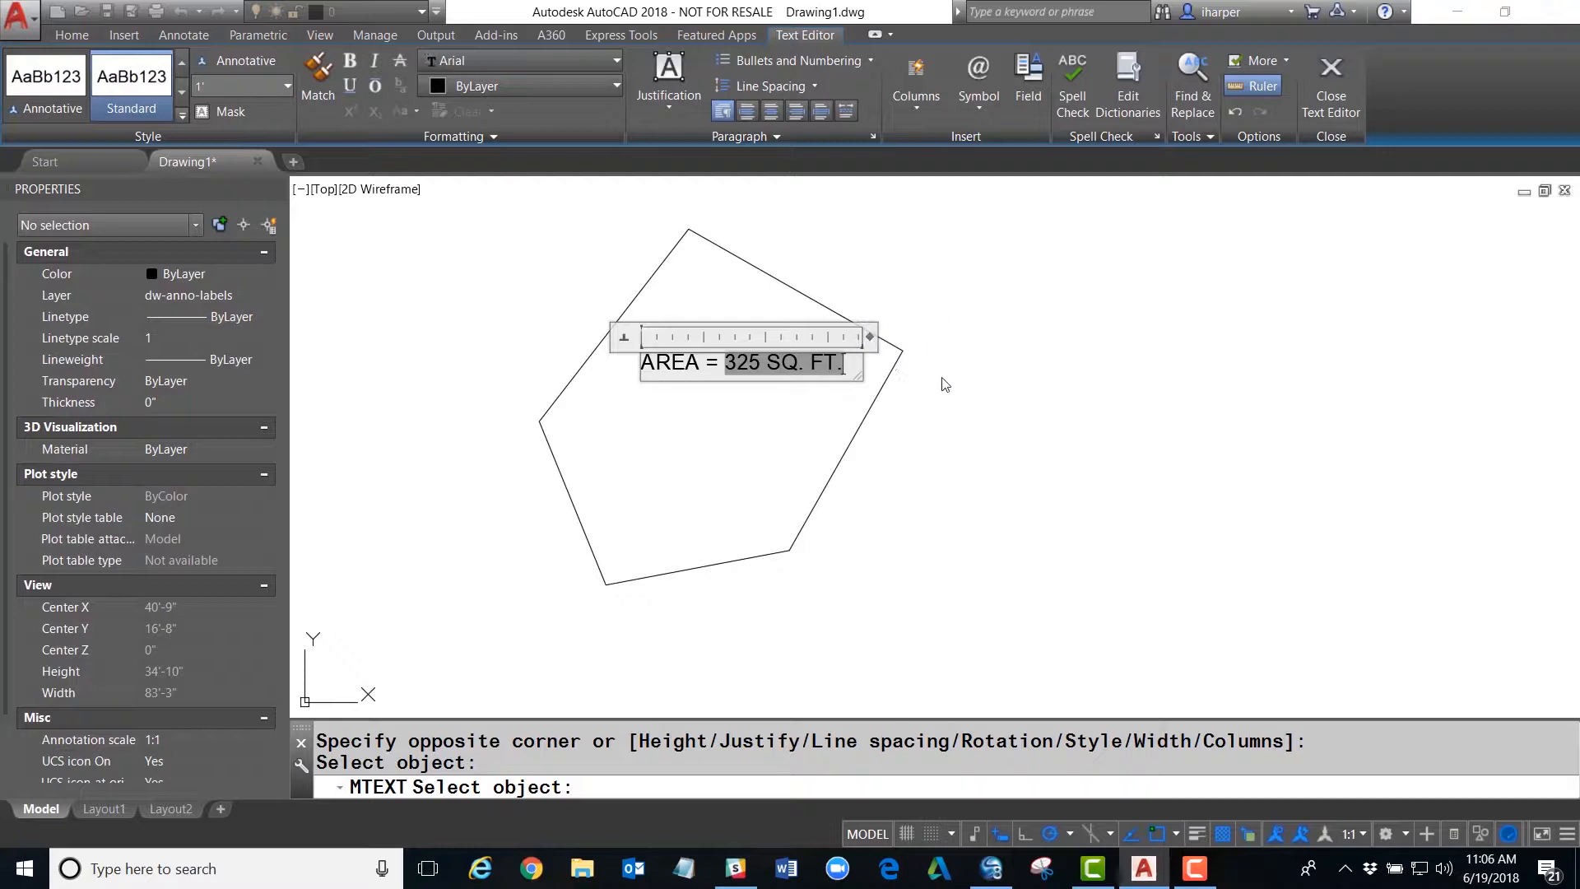
pyautogui.click(1331, 106)
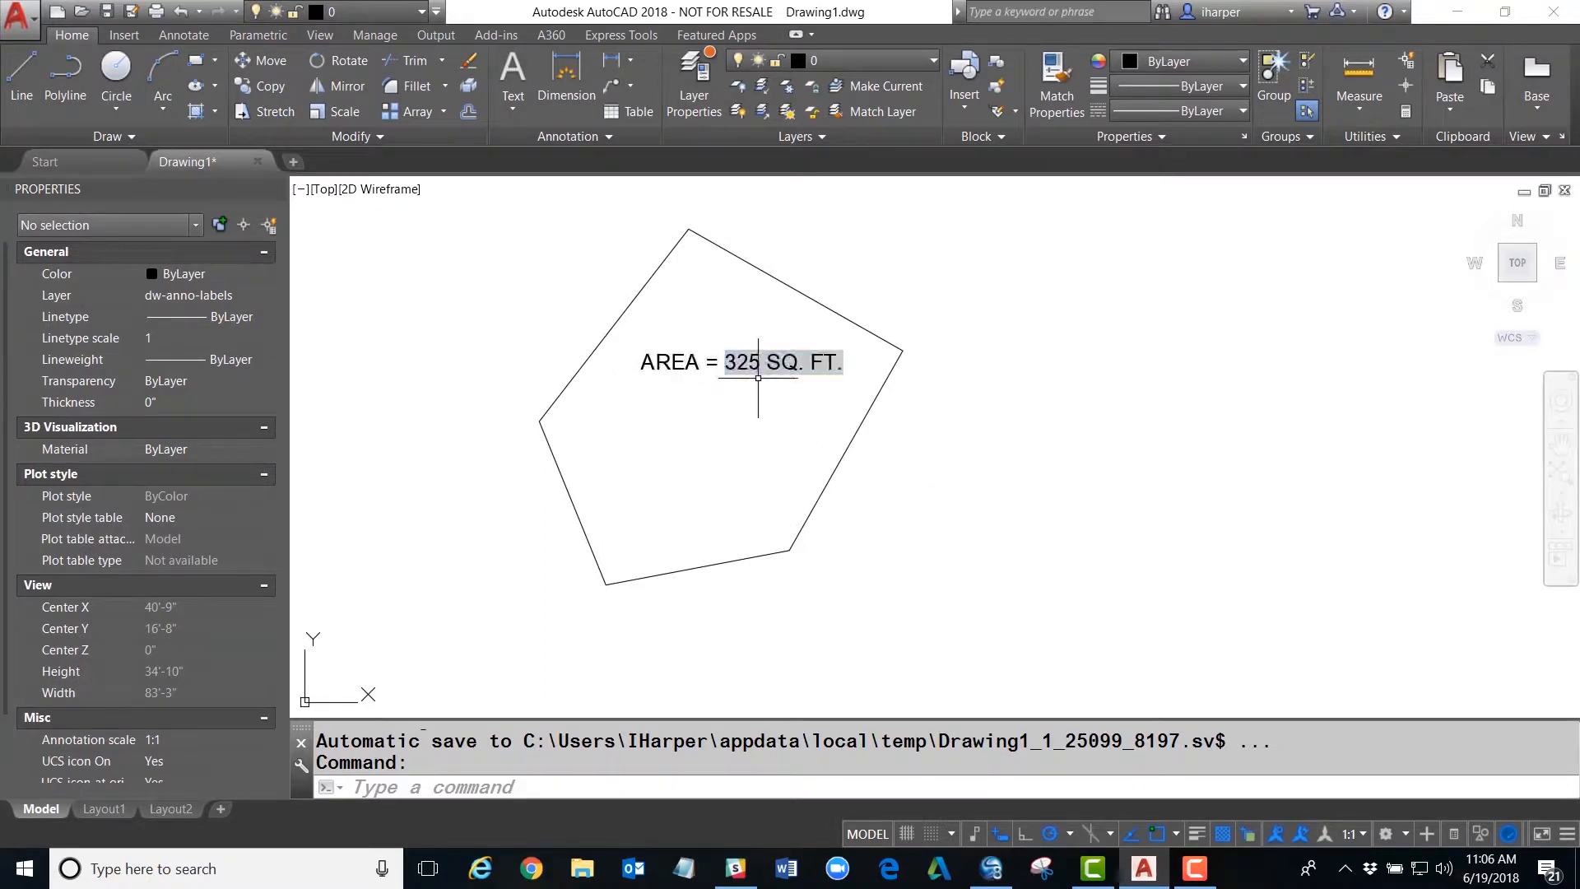
# Add a vertex to the polyline's lower-right edge and place it outward from the shape
pyautogui.click(868, 414)
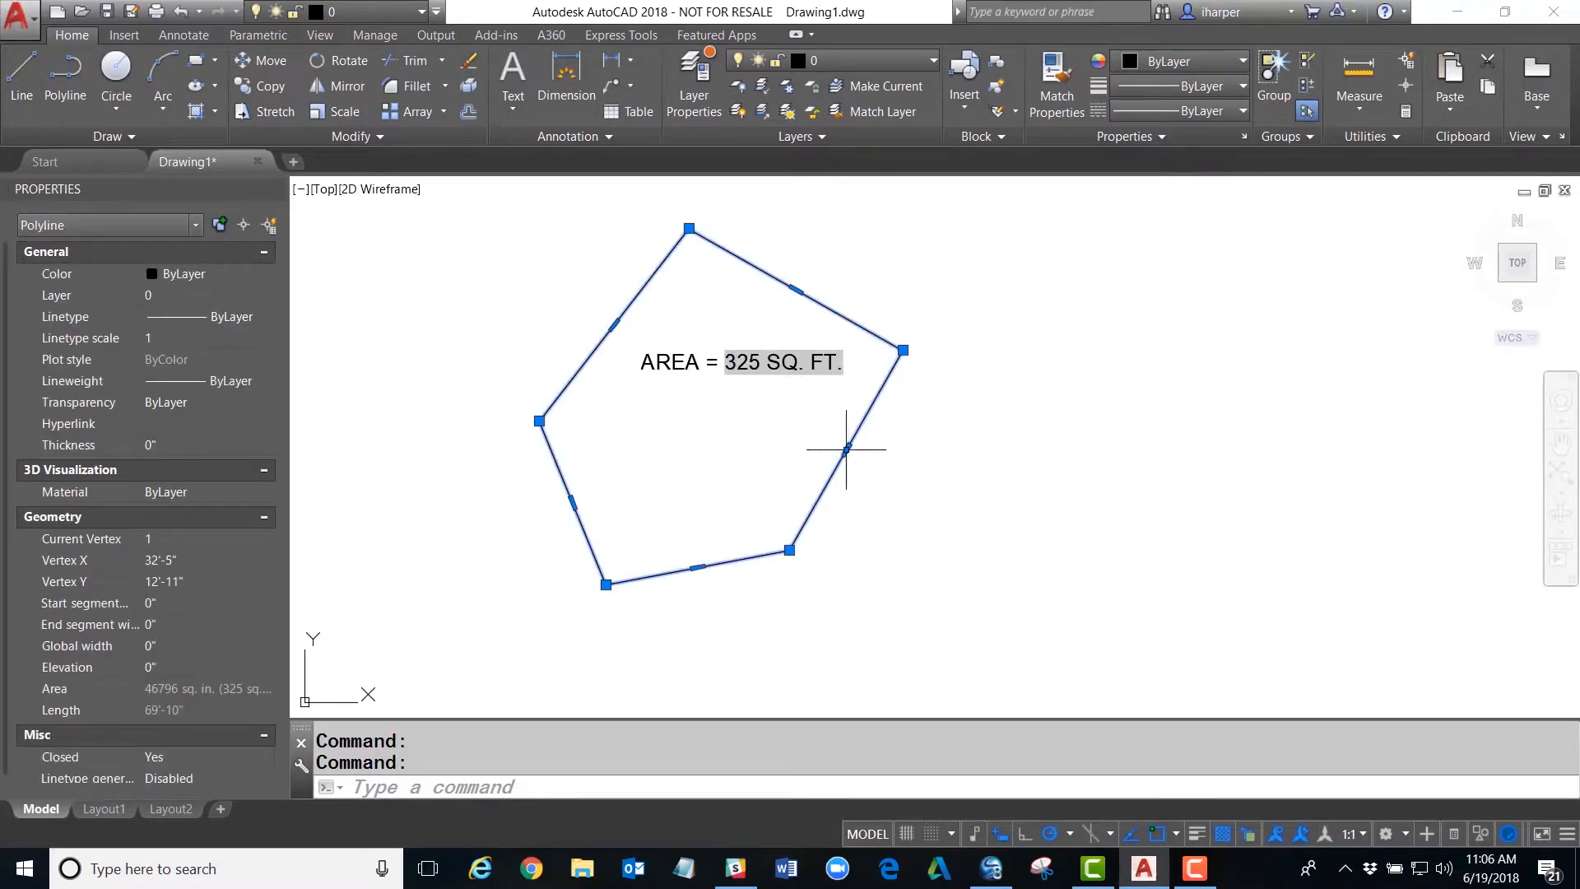
pyautogui.moveTo(846, 449)
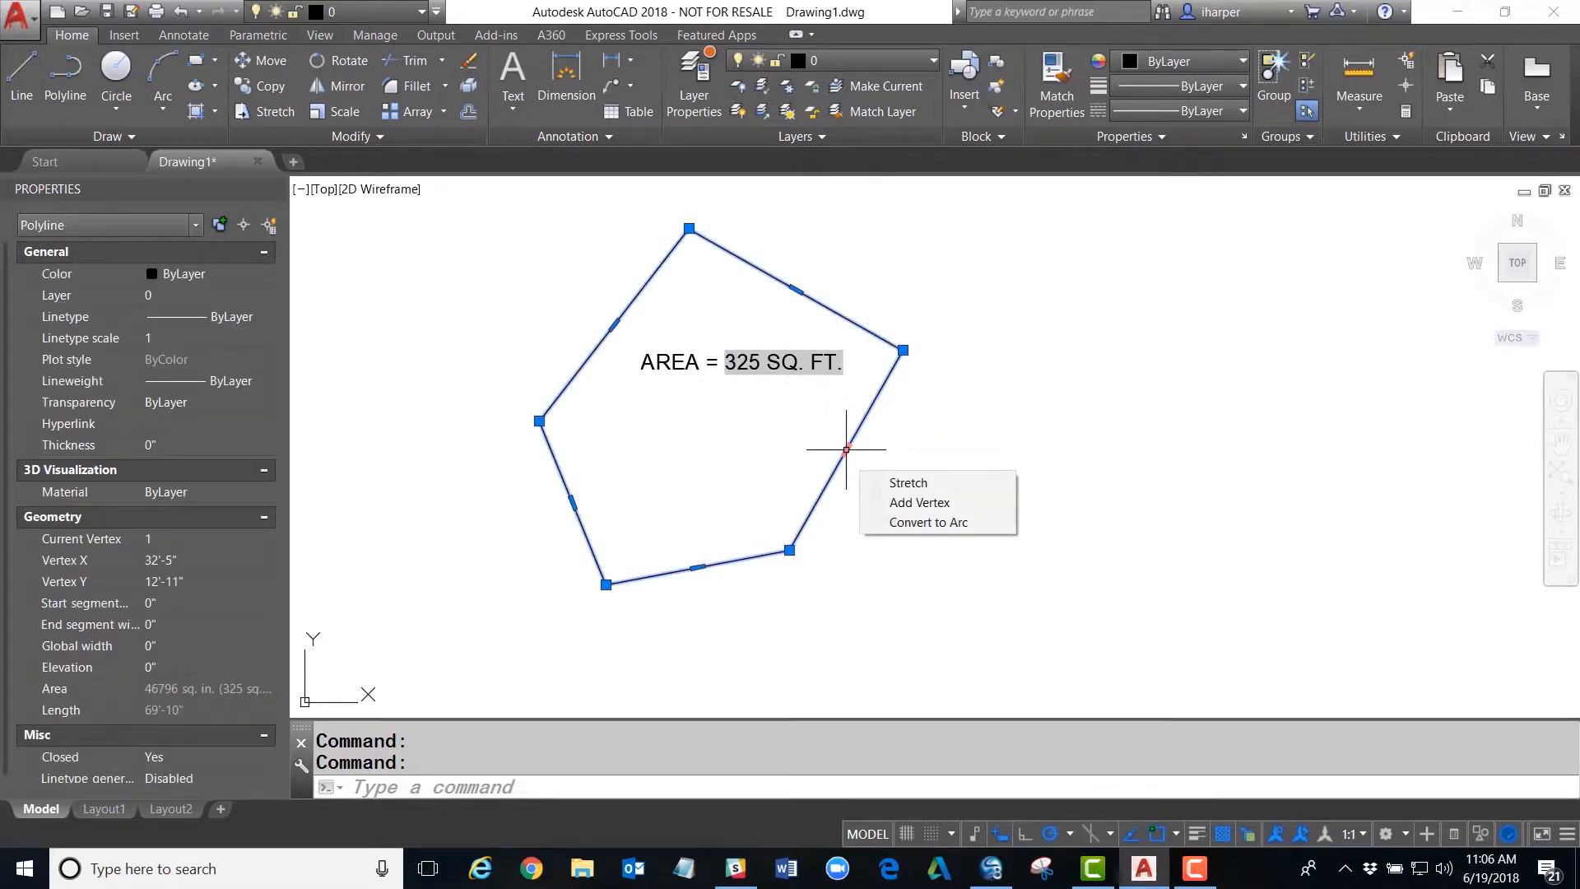
pyautogui.click(897, 503)
pyautogui.click(941, 499)
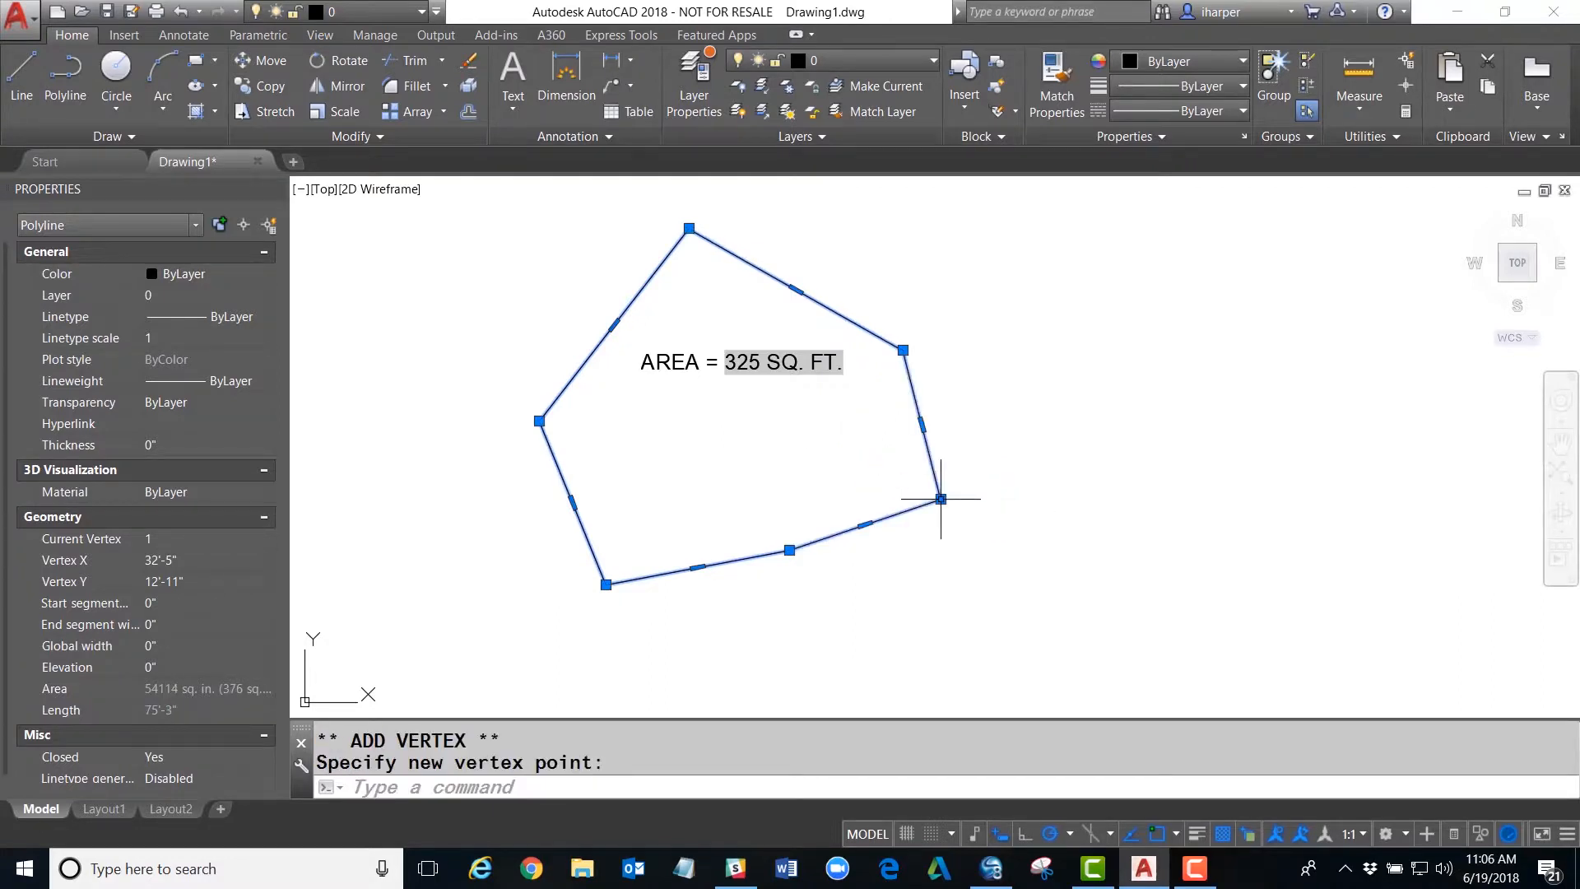
# Stretch the polyline's upper-right edge outward by its midpoint, then clear the selection
pyautogui.click(809, 288)
pyautogui.click(854, 231)
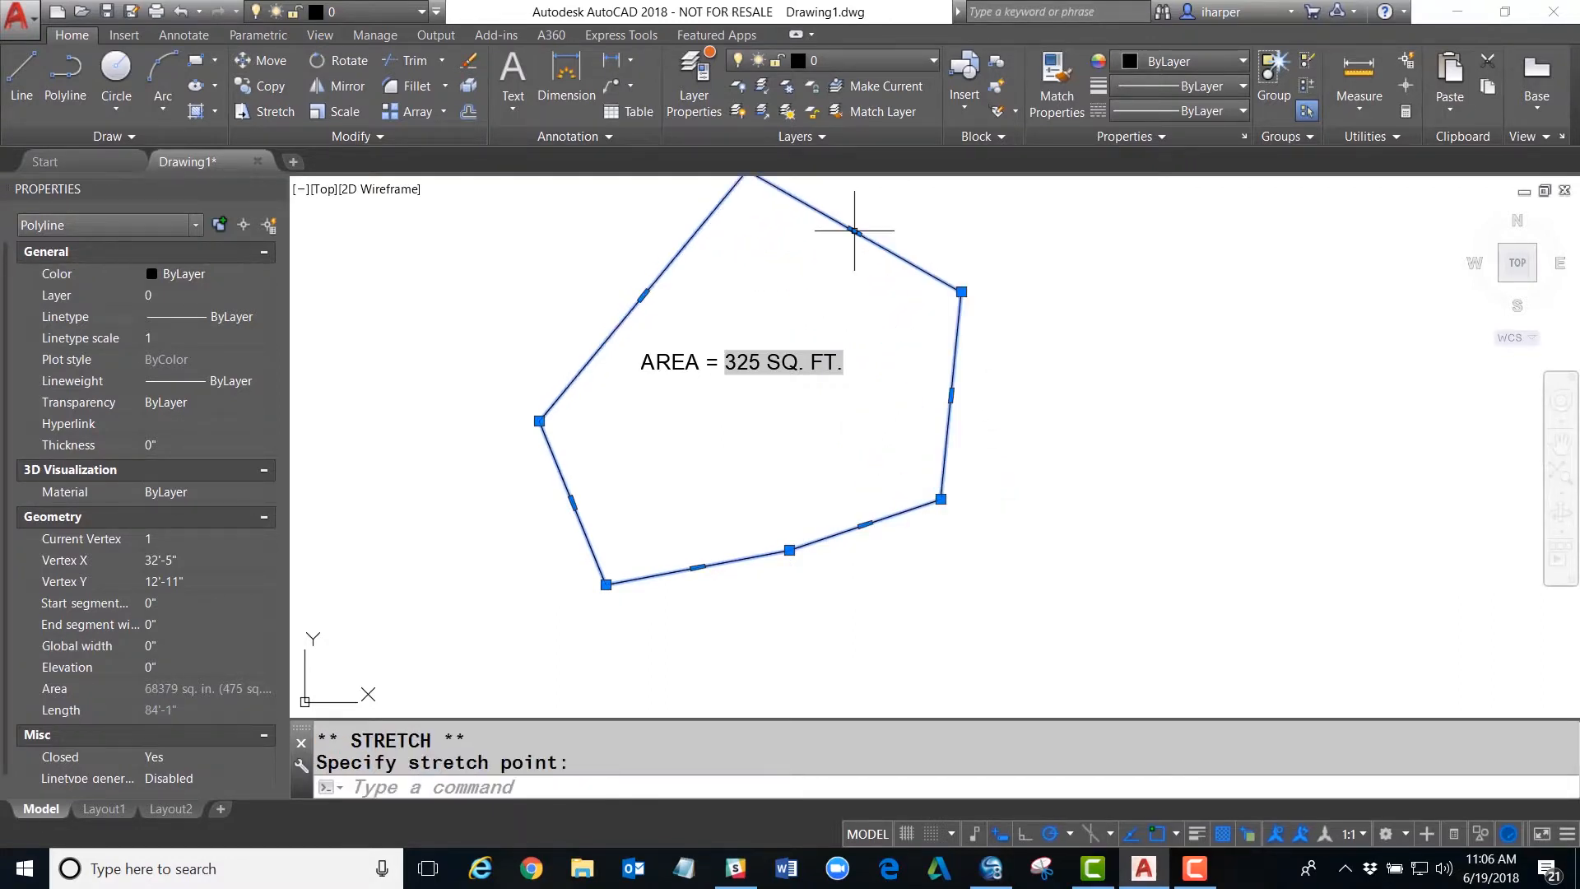
pyautogui.click(1014, 374)
pyautogui.press('Escape')
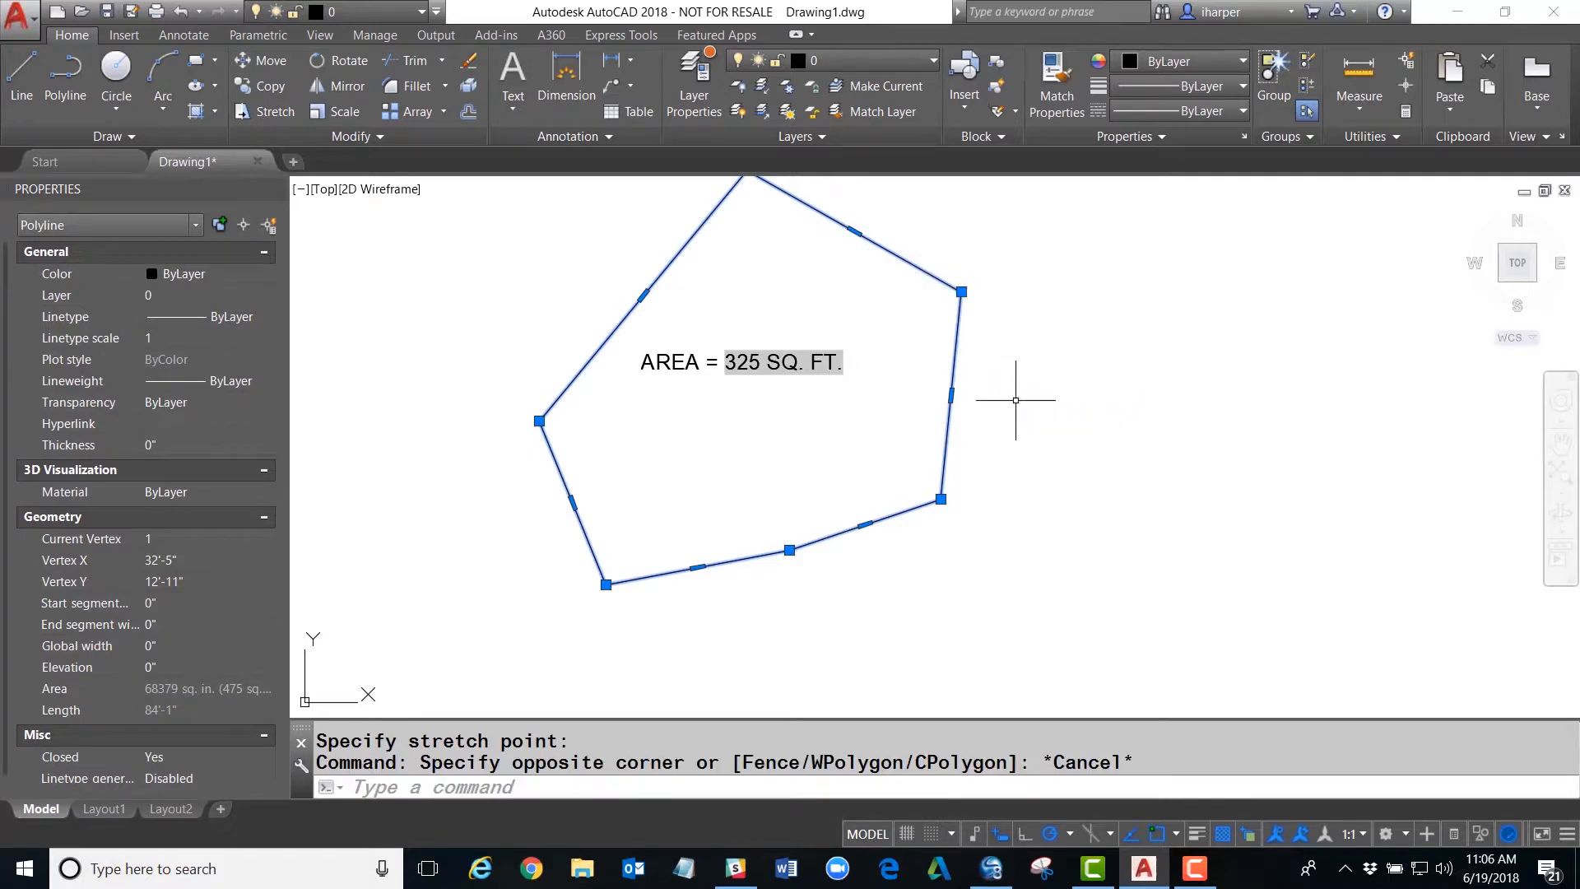
pyautogui.press('Escape')
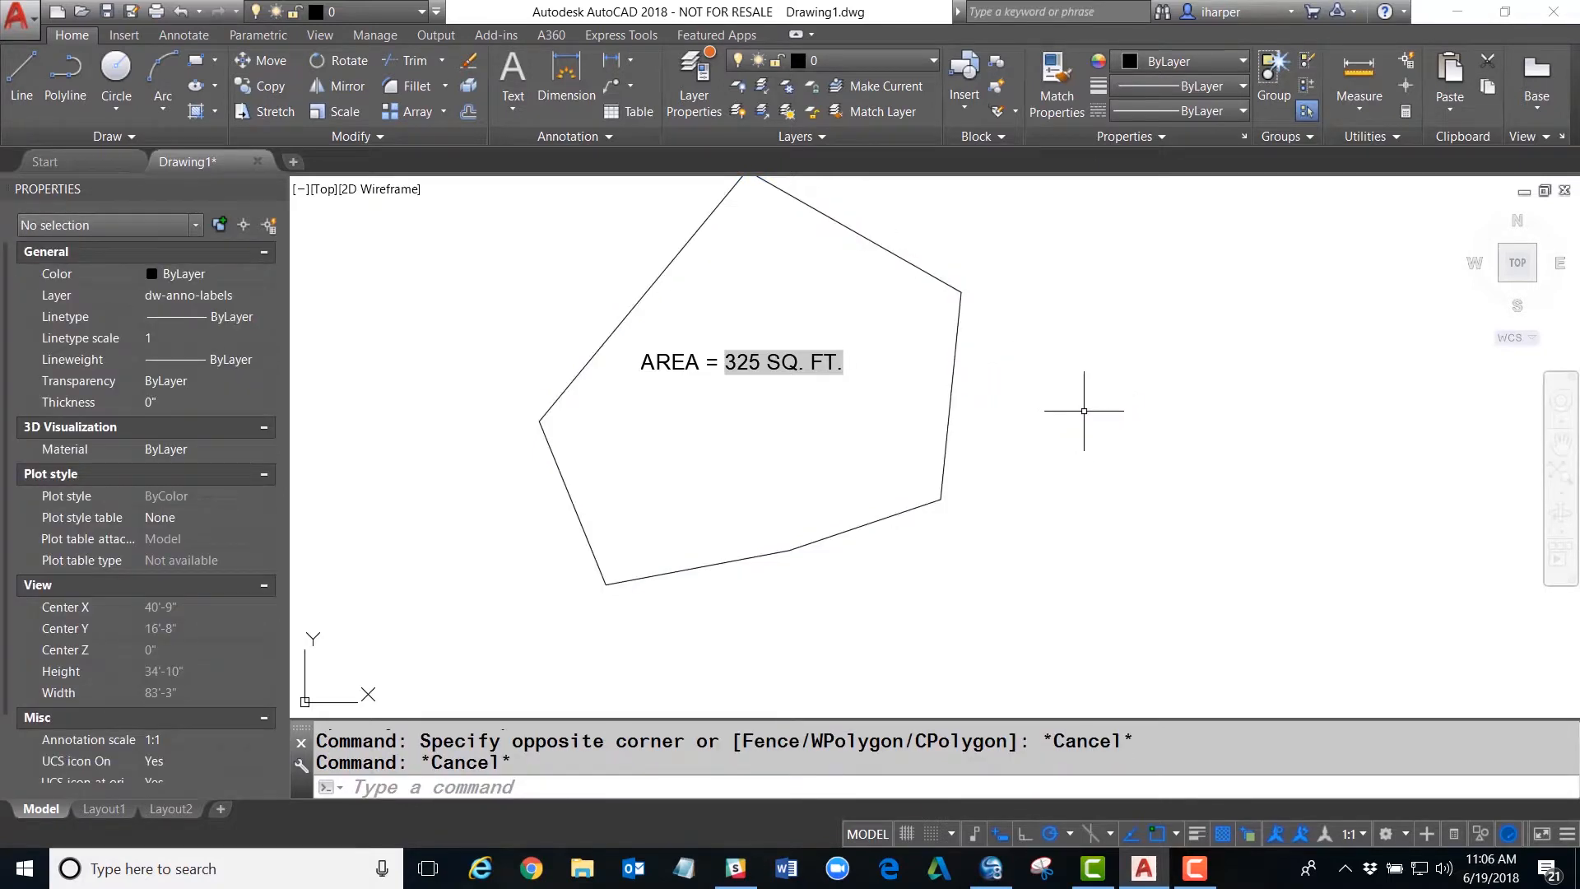
# Regenerate the drawing to update the area field in the label
pyautogui.write('re')
pyautogui.press('Return')
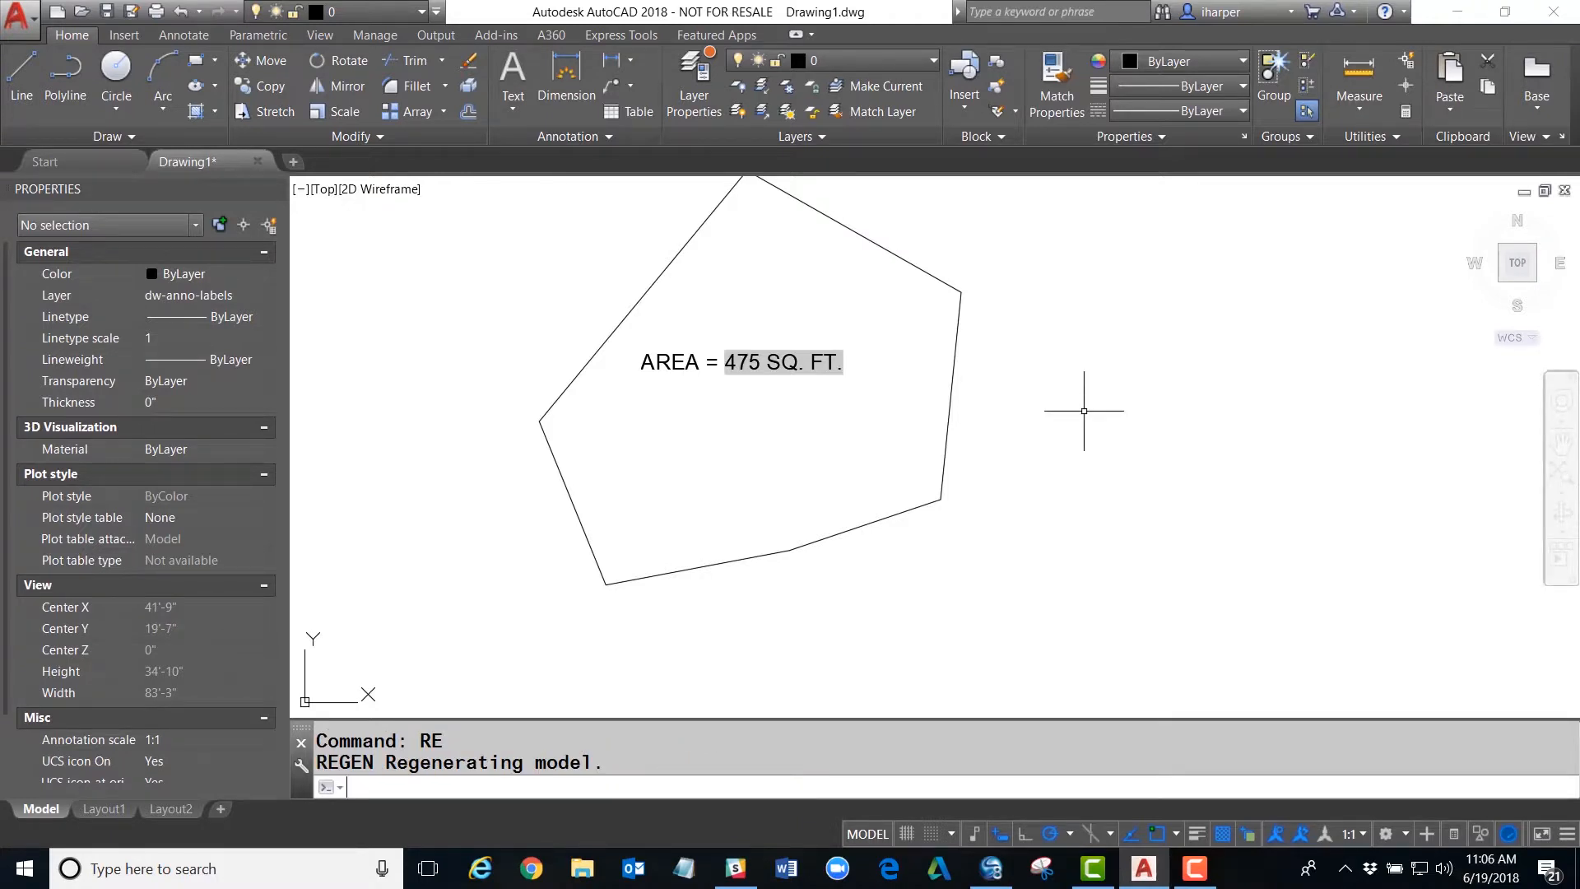
# Copy the area label from inside the polyline to the empty space up and to the right of the shape
pyautogui.moveTo(1084, 409); pyautogui.dragTo(976, 504, button='middle')
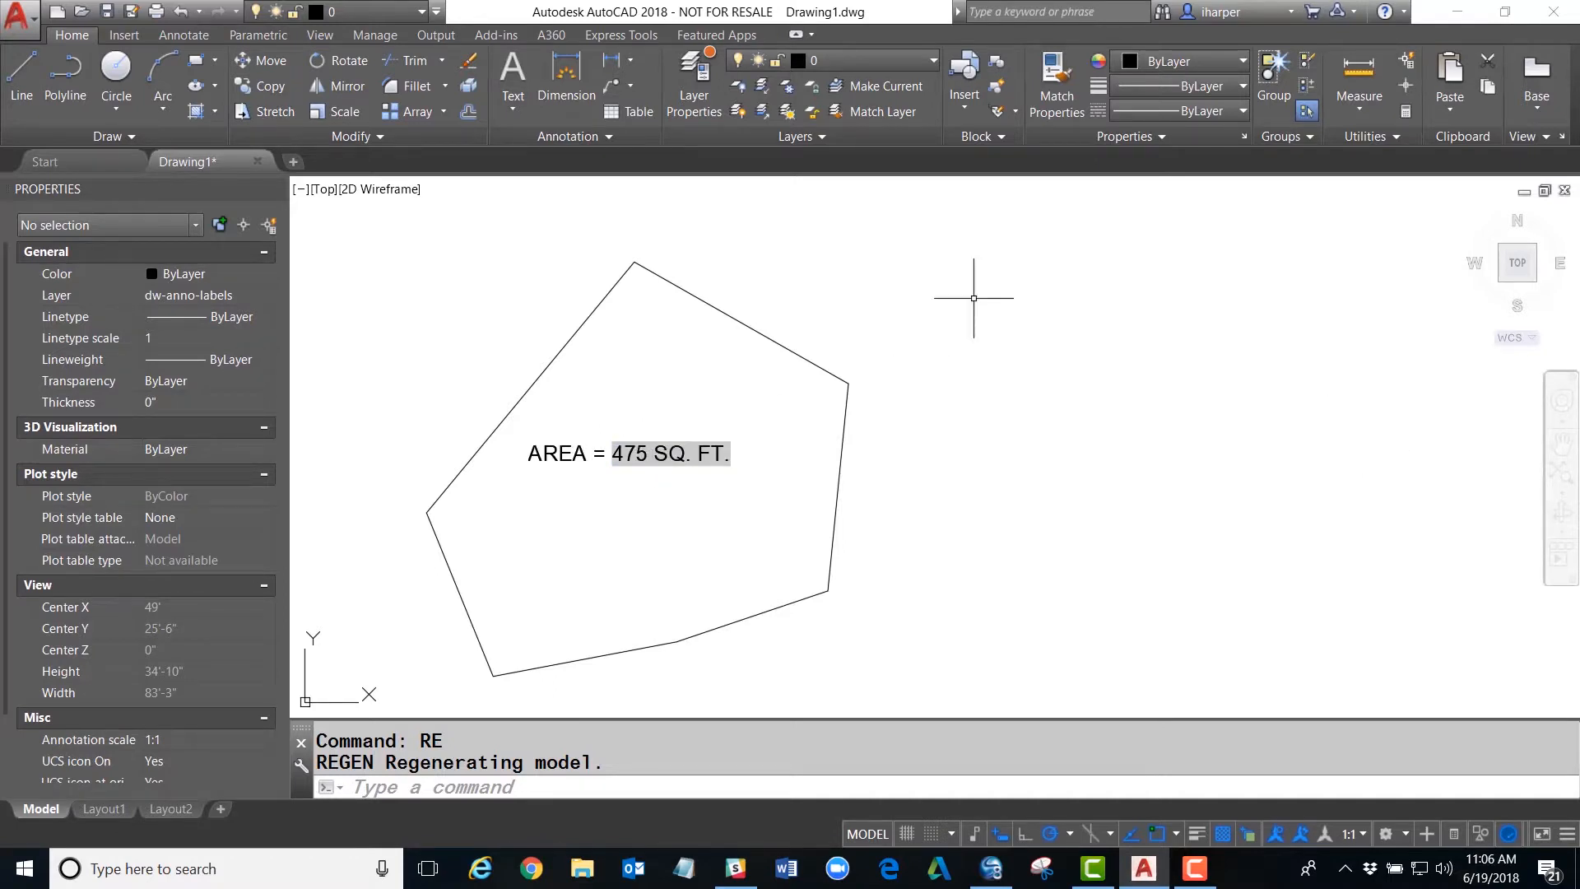
pyautogui.click(283, 88)
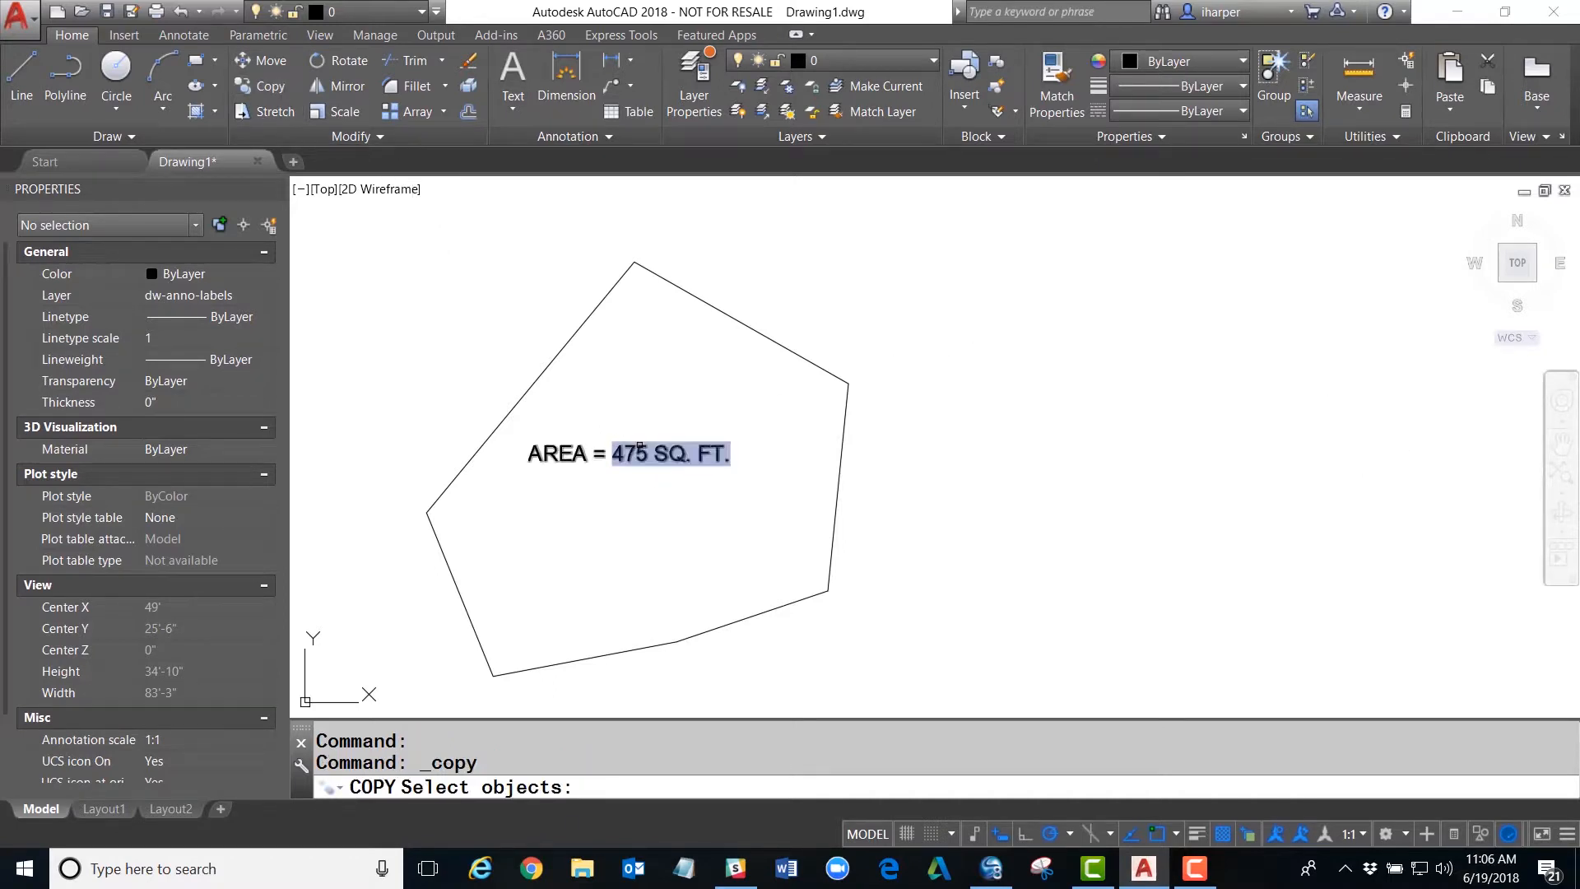
pyautogui.click(646, 423)
pyautogui.press('Return')
pyautogui.click(633, 415)
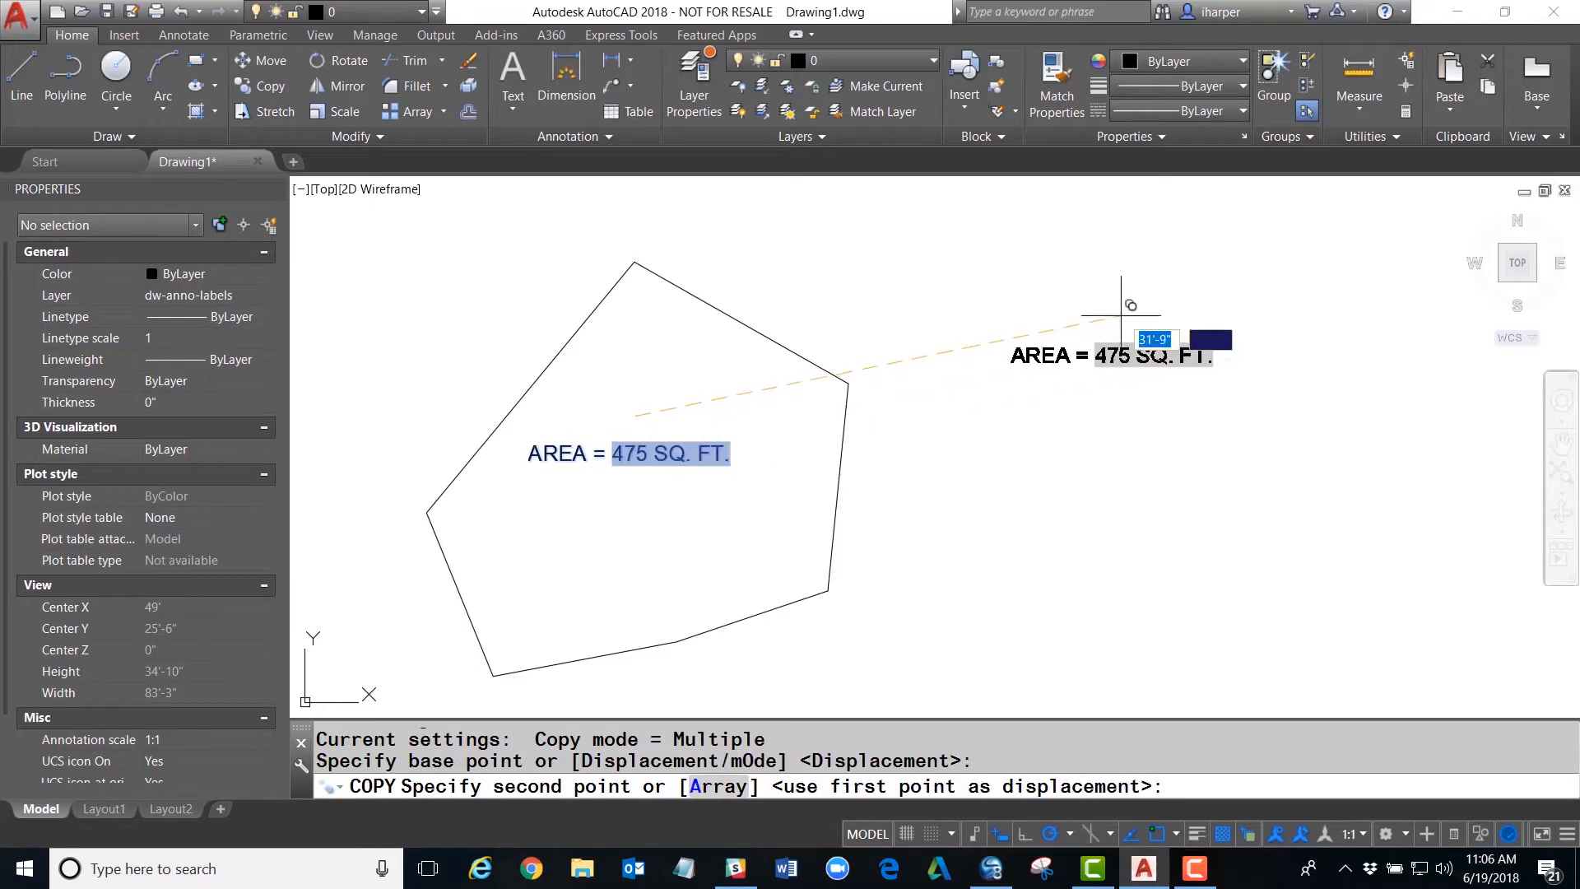
pyautogui.click(1316, 228)
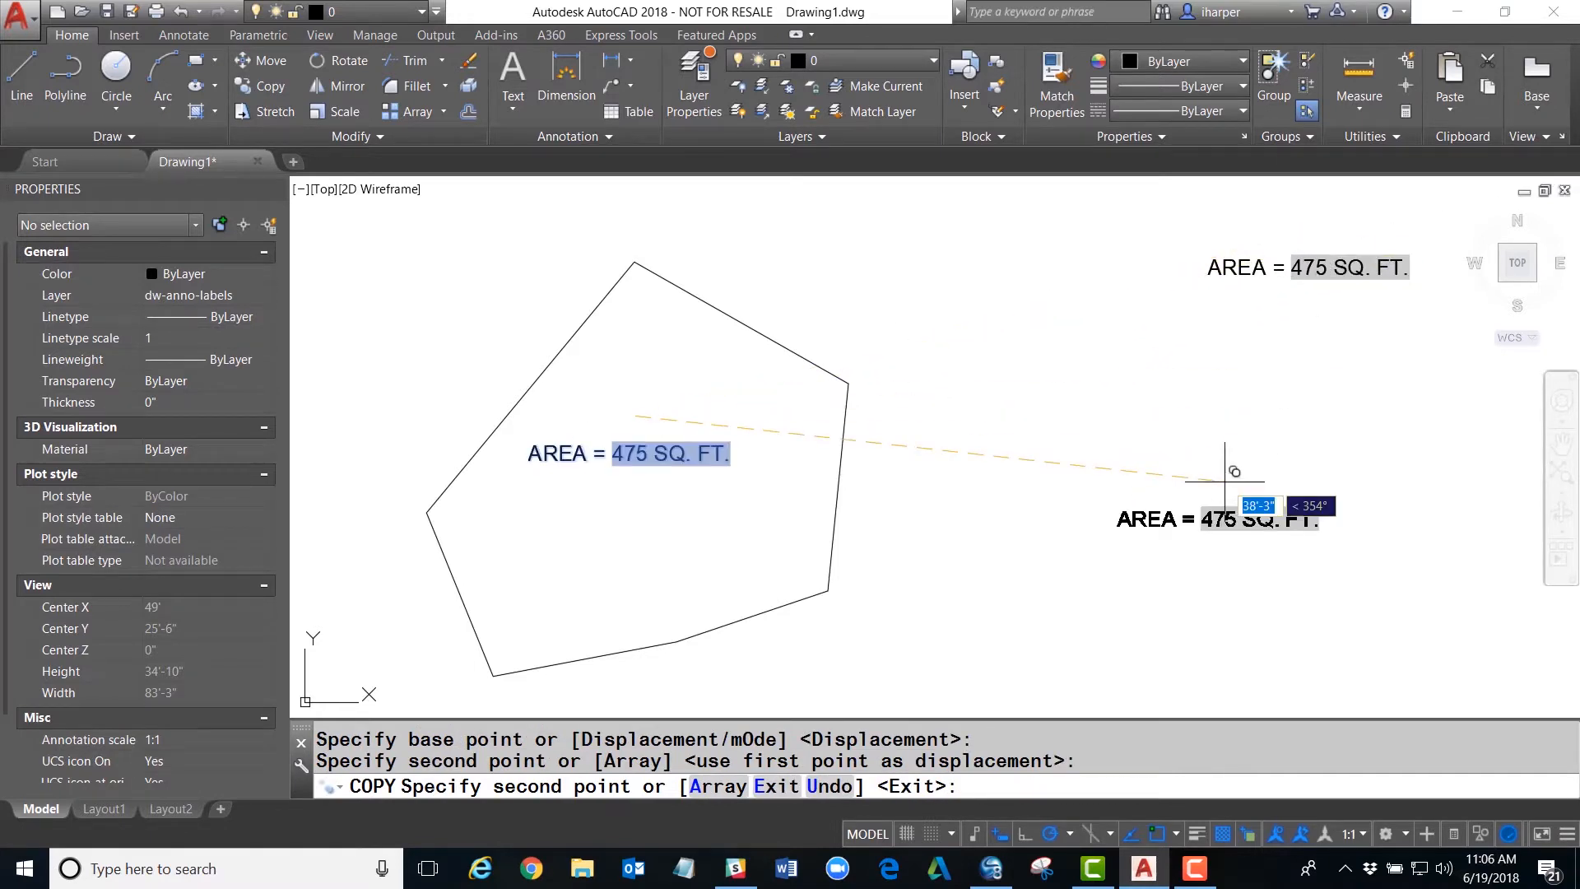
pyautogui.press('Escape')
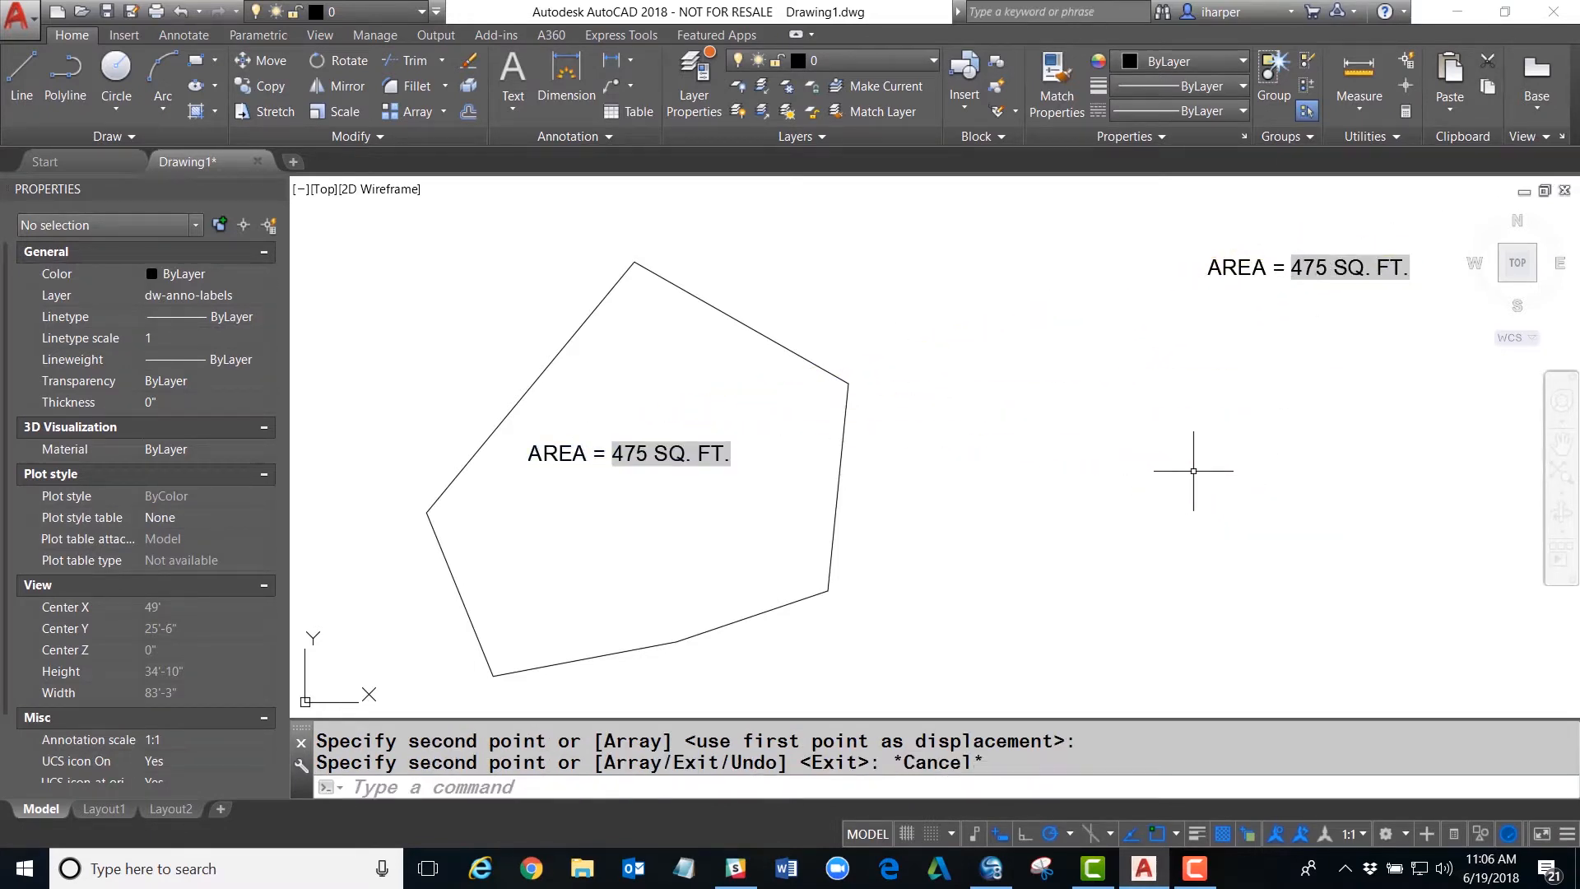
# Move the polyline's top vertex straight down toward the label to shrink the shape, and clear the selection
pyautogui.click(814, 362)
pyautogui.click(635, 261)
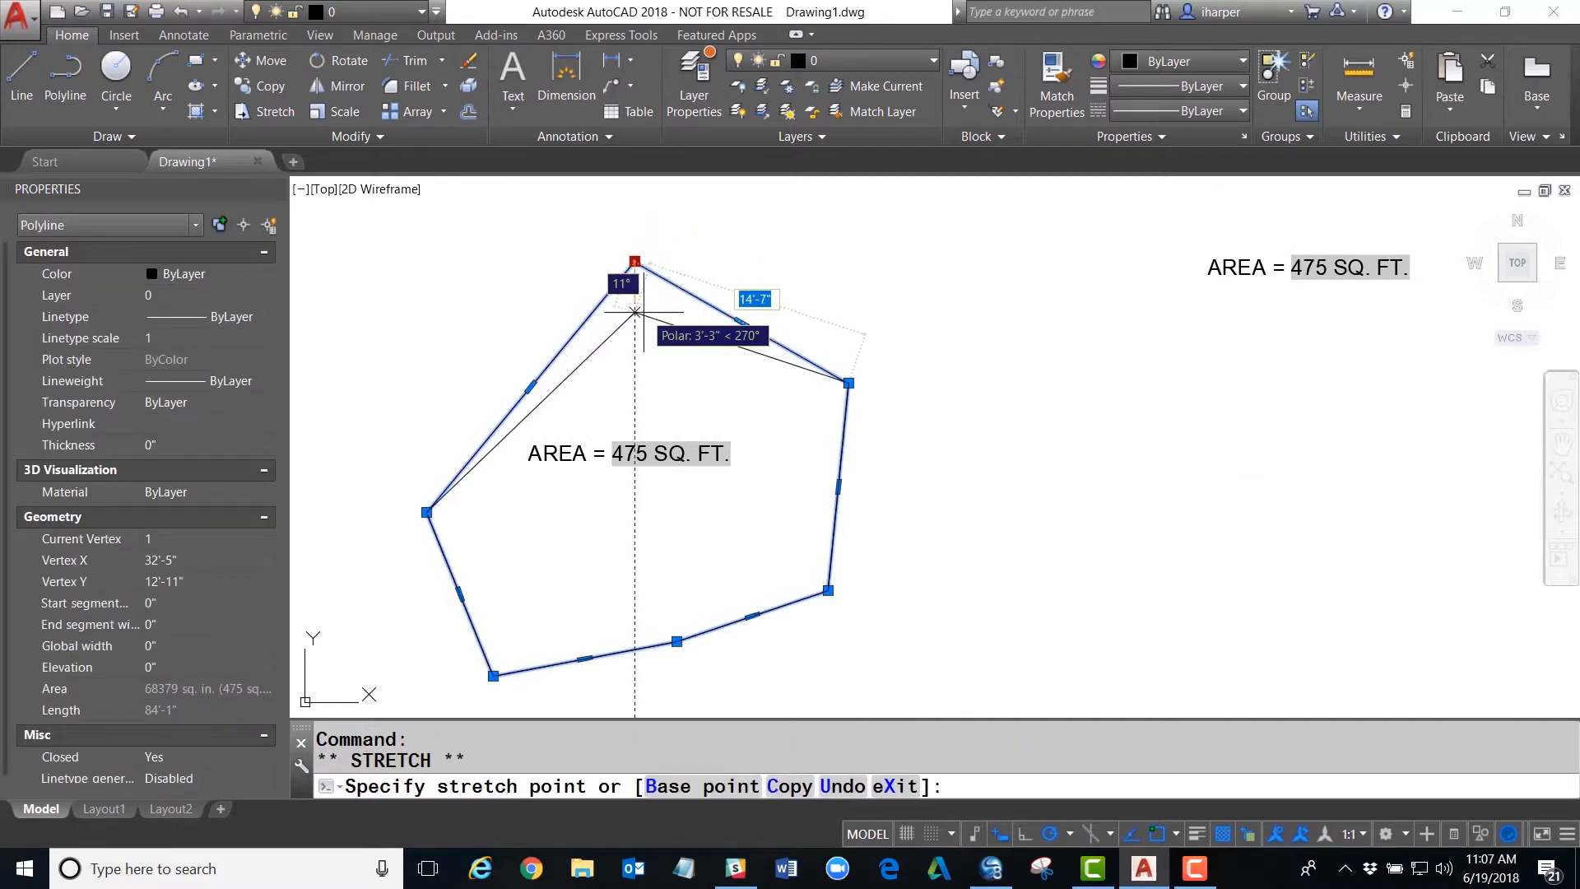
pyautogui.click(635, 356)
pyautogui.press('Escape')
pyautogui.press('Escape')
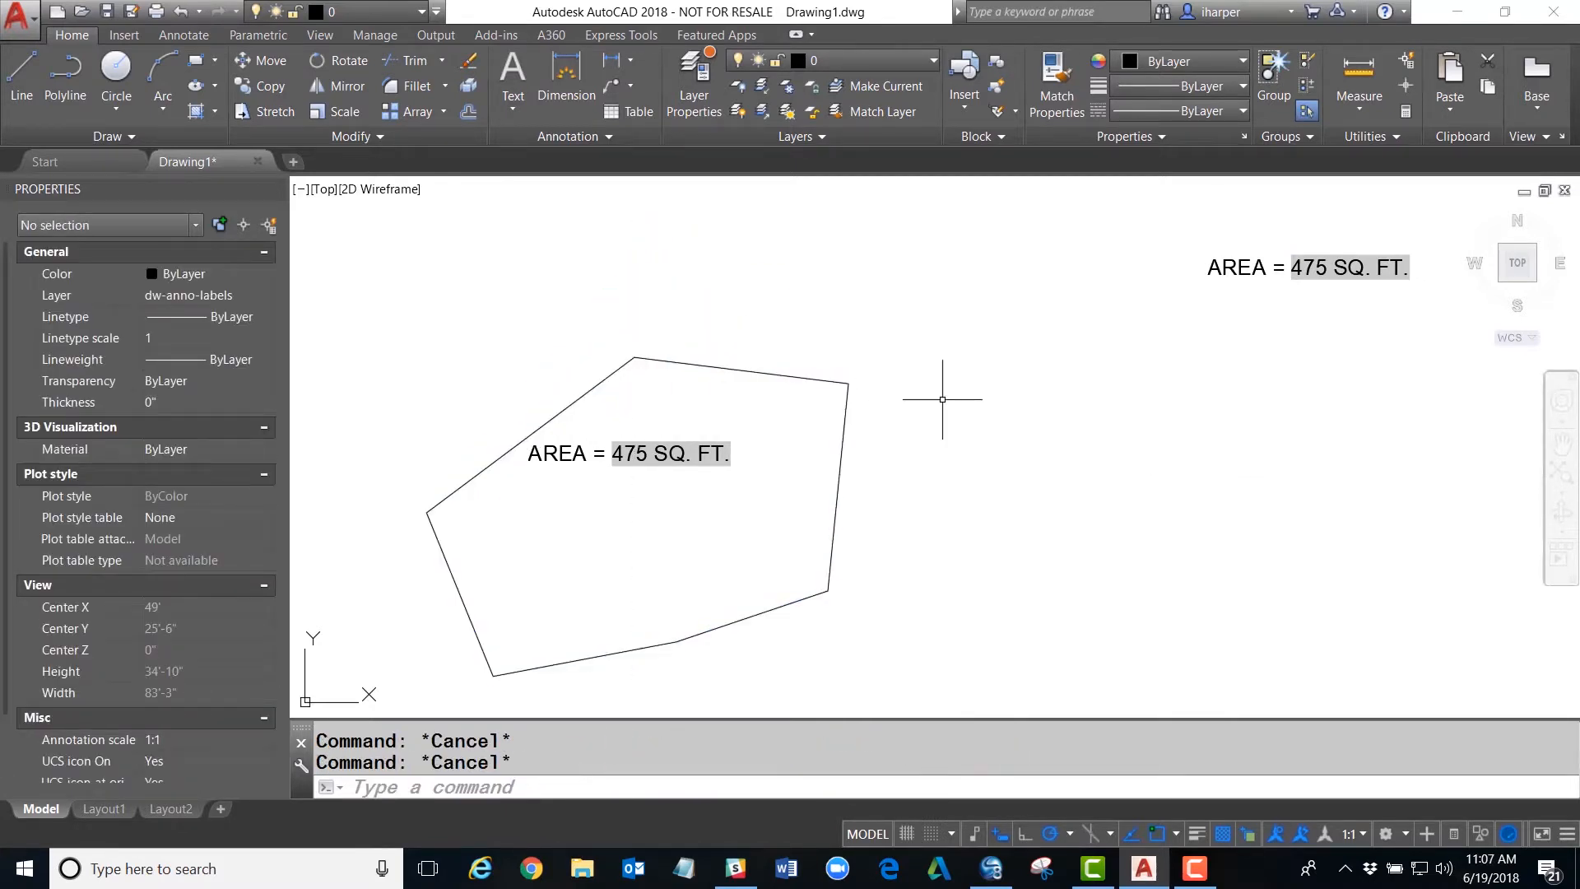
# Regenerate the drawing to update the area fields in both the original label and its copy
pyautogui.write('RE')
pyautogui.press('Return')
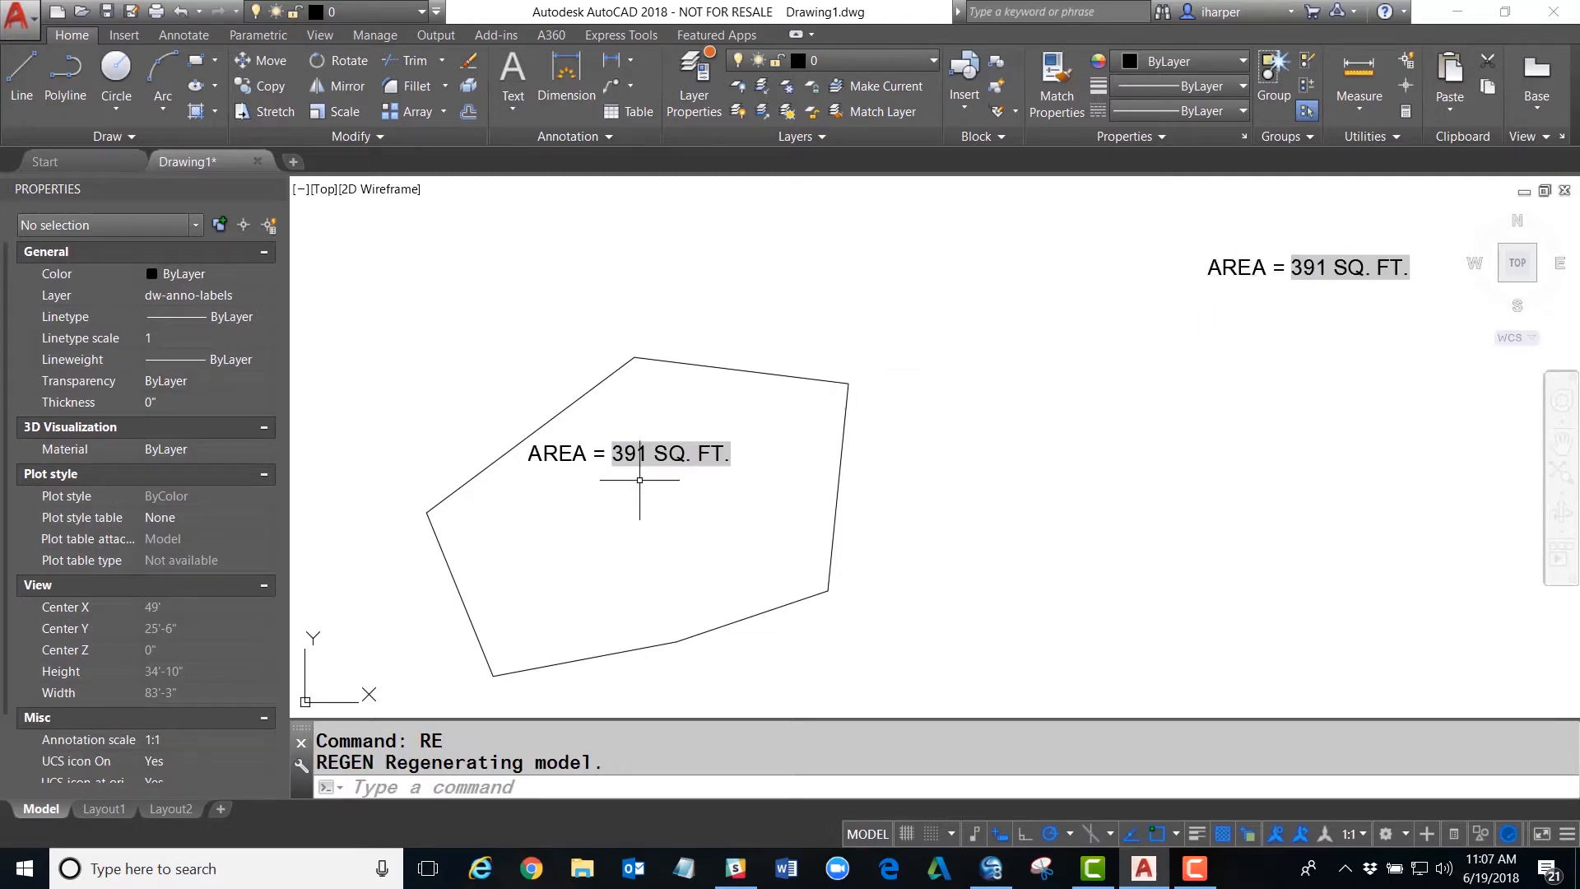
pyautogui.press('Escape')
pyautogui.press('Escape')
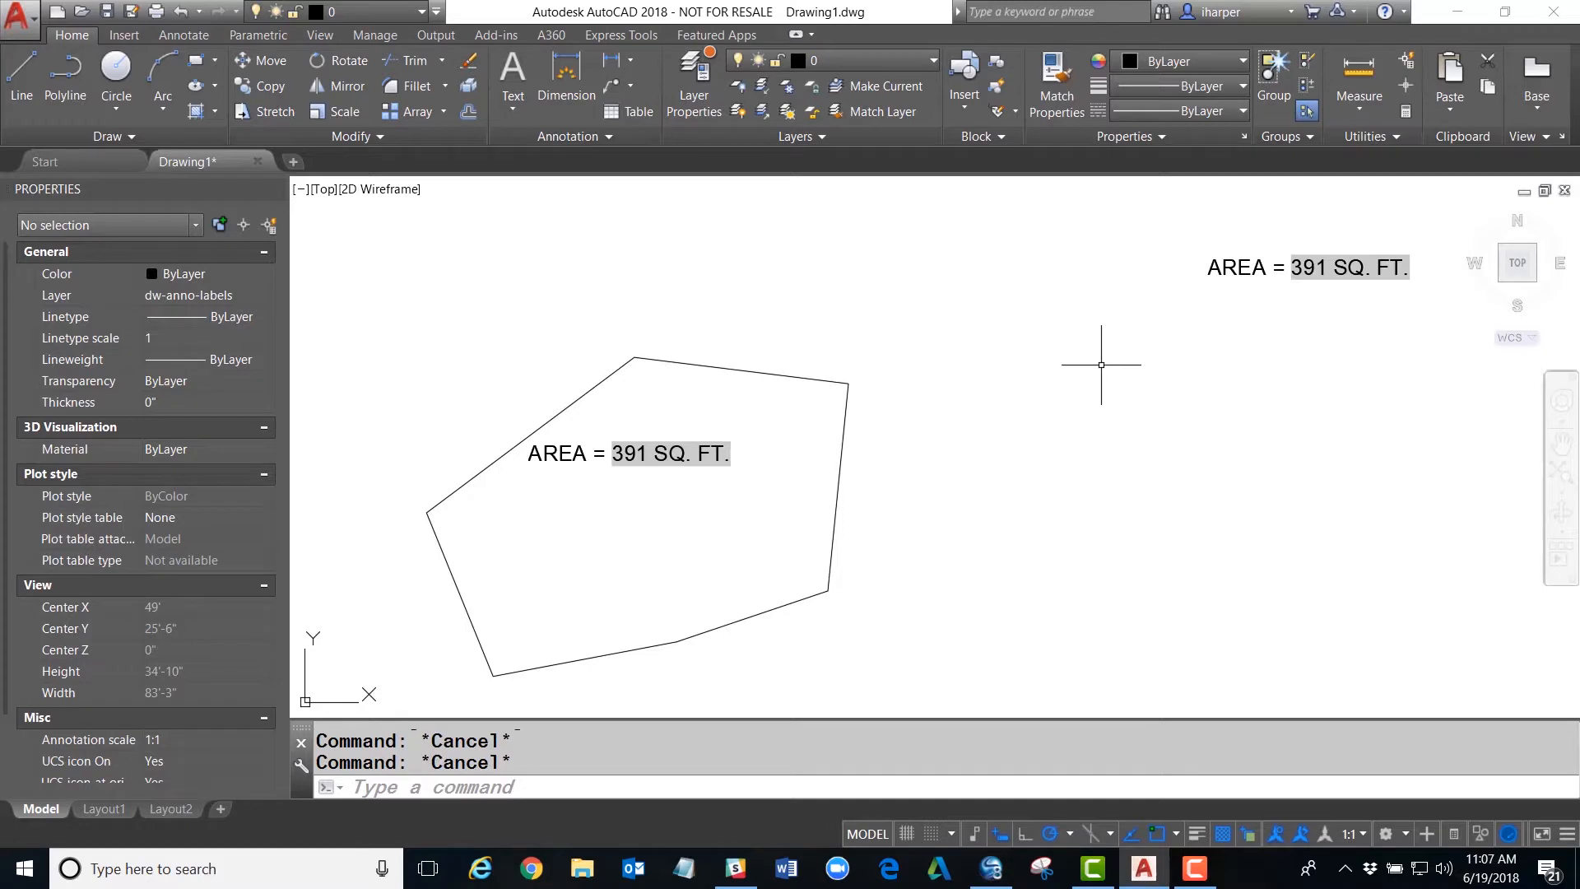
# Copy the polyline together with its inner area label about 34'-4" horizontally to the right
pyautogui.click(276, 85)
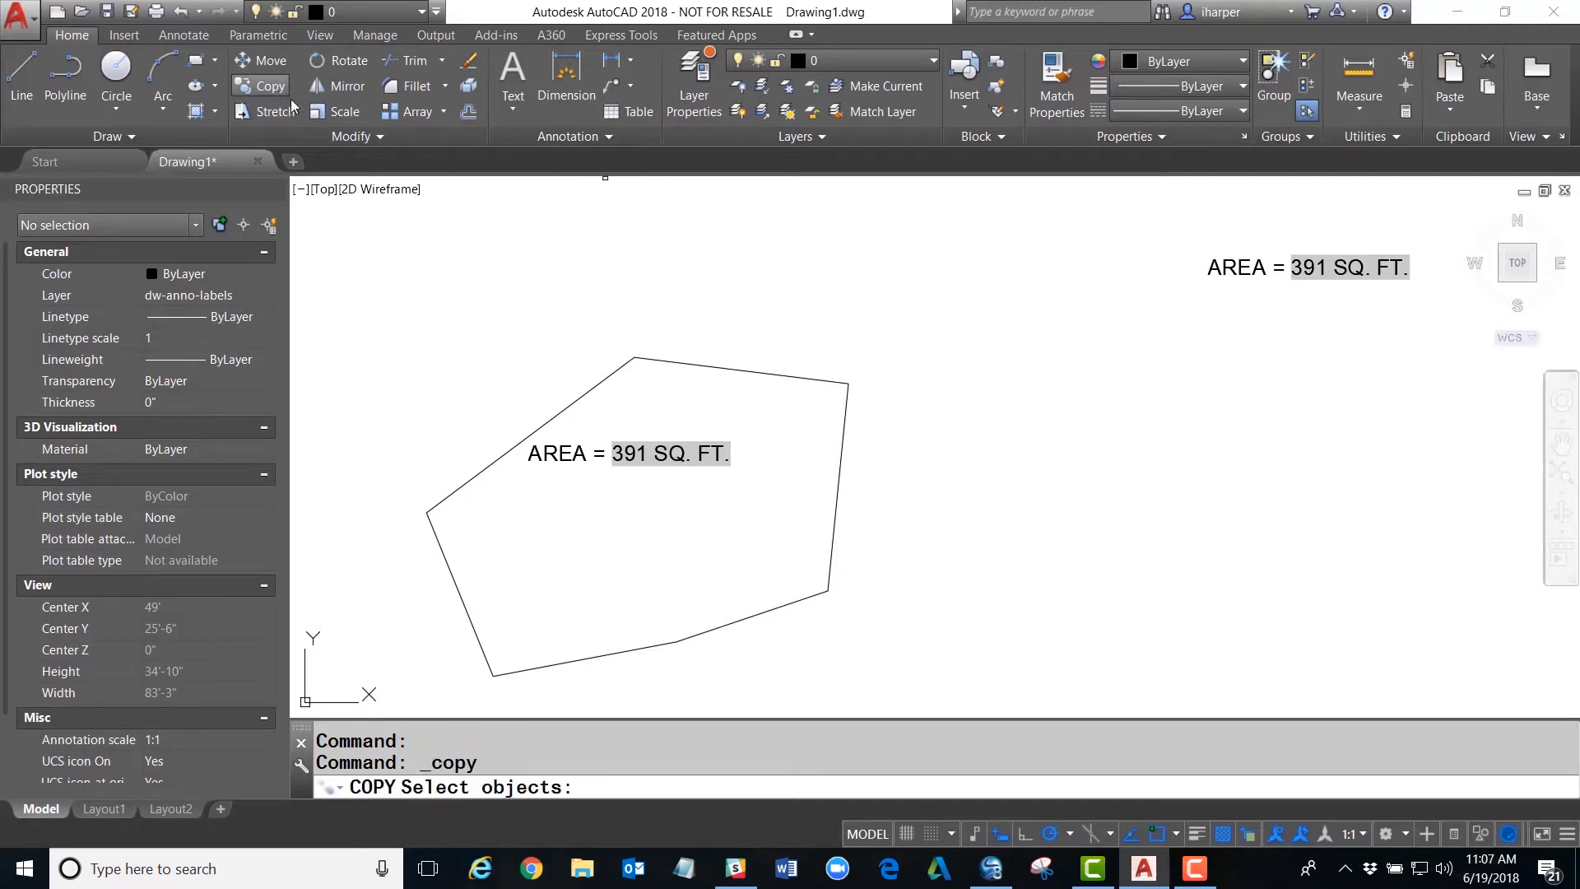
pyautogui.click(911, 562)
pyautogui.click(521, 386)
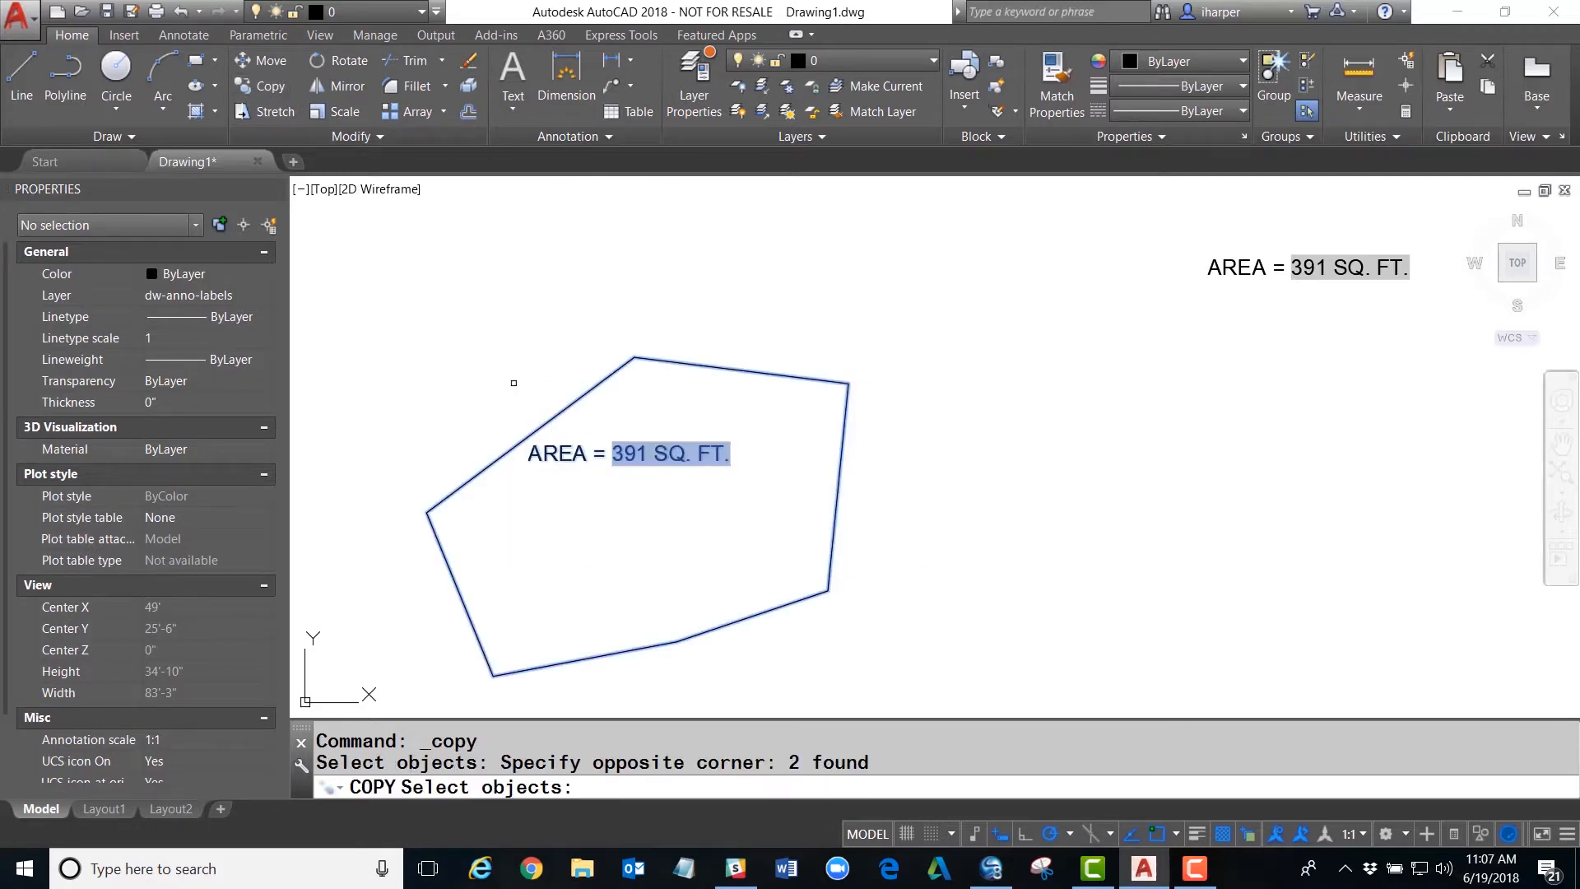
pyautogui.press('Return')
pyautogui.click(636, 402)
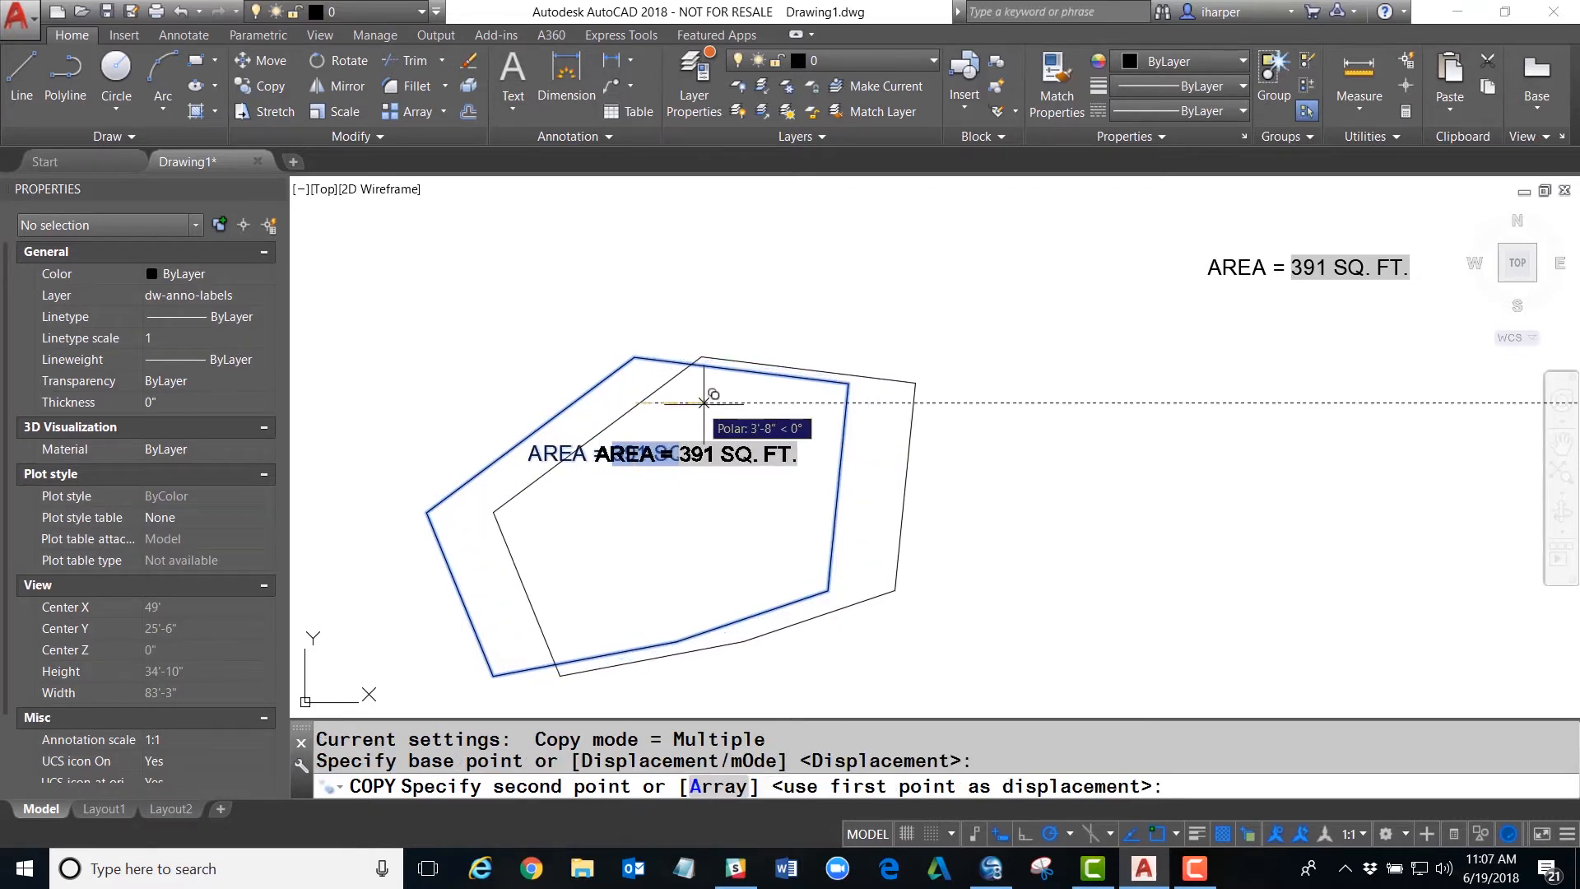
pyautogui.click(1169, 402)
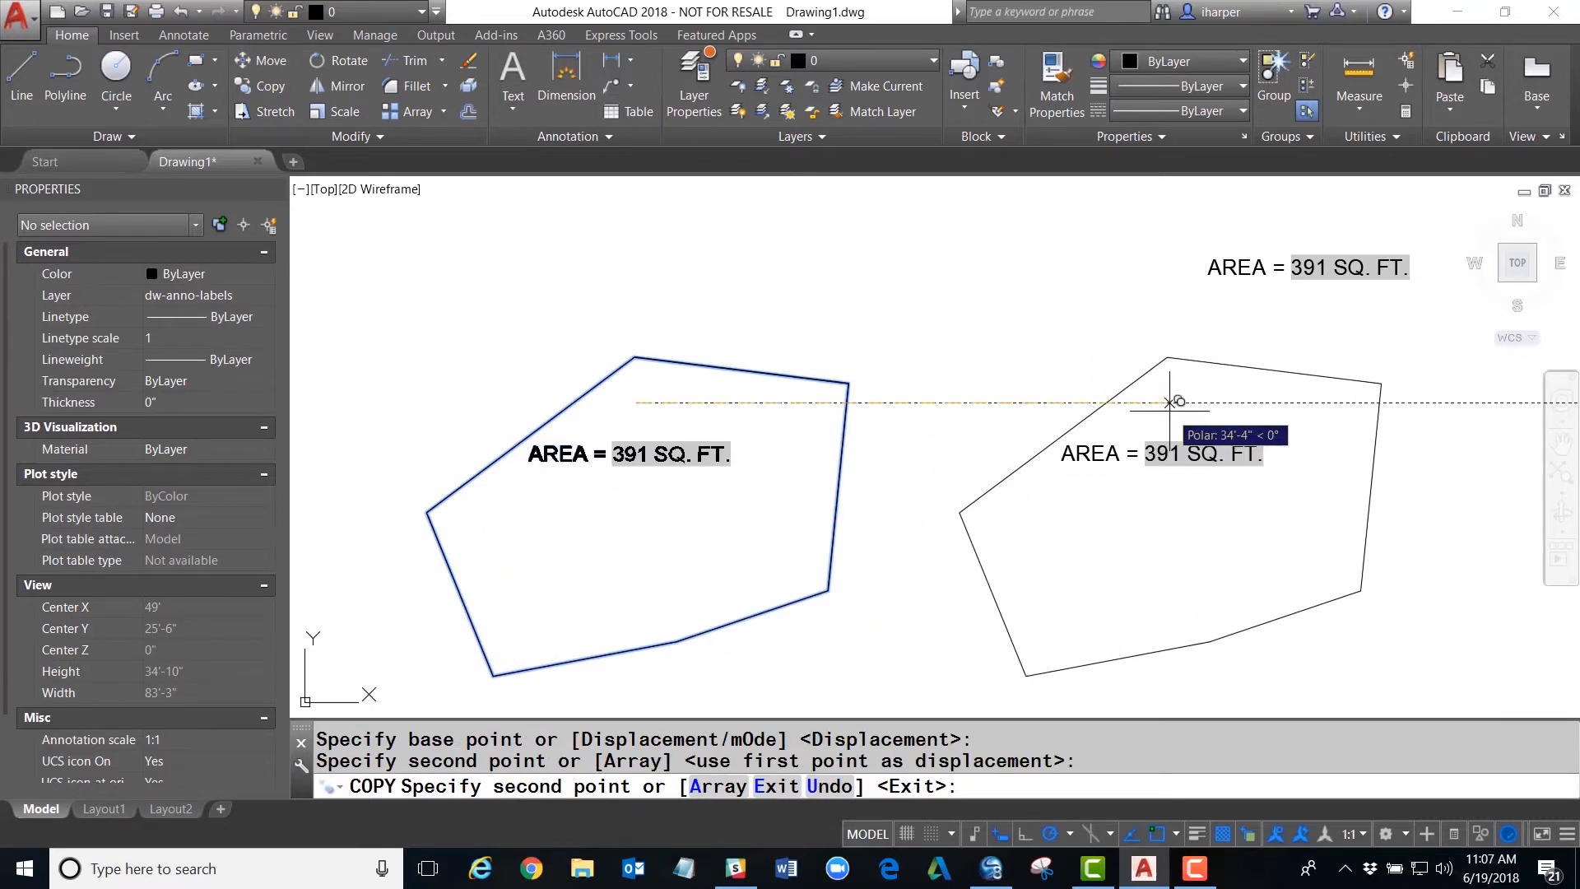
pyautogui.press('Escape')
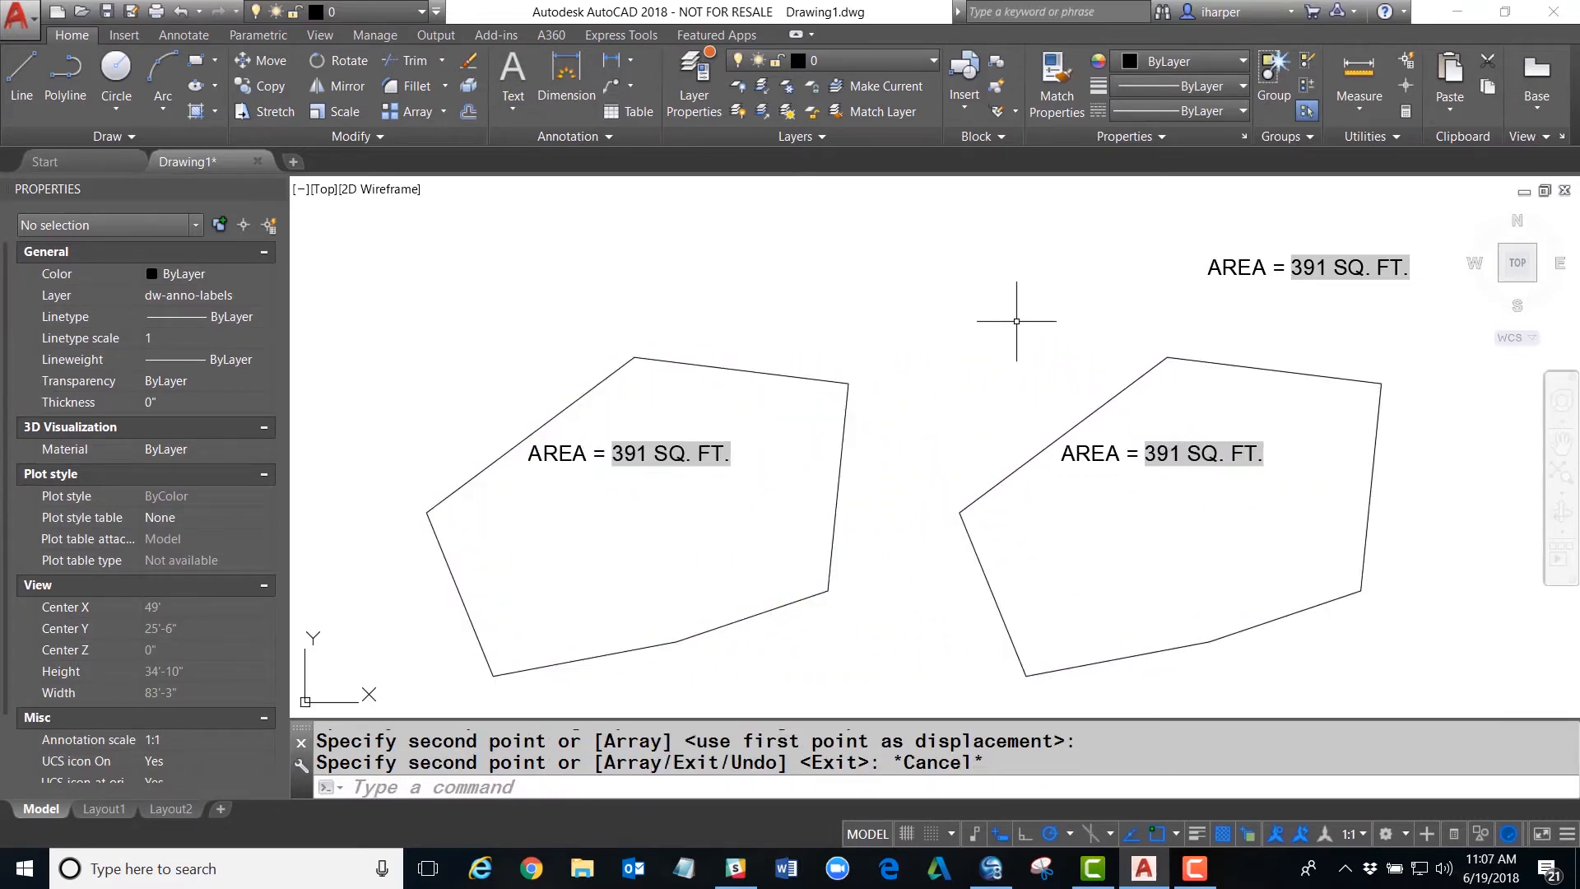
# Stretch the copied polyline's upper-left edge outward at 135° by its midpoint, and regenerate the drawing to update its area field
pyautogui.click(1243, 365)
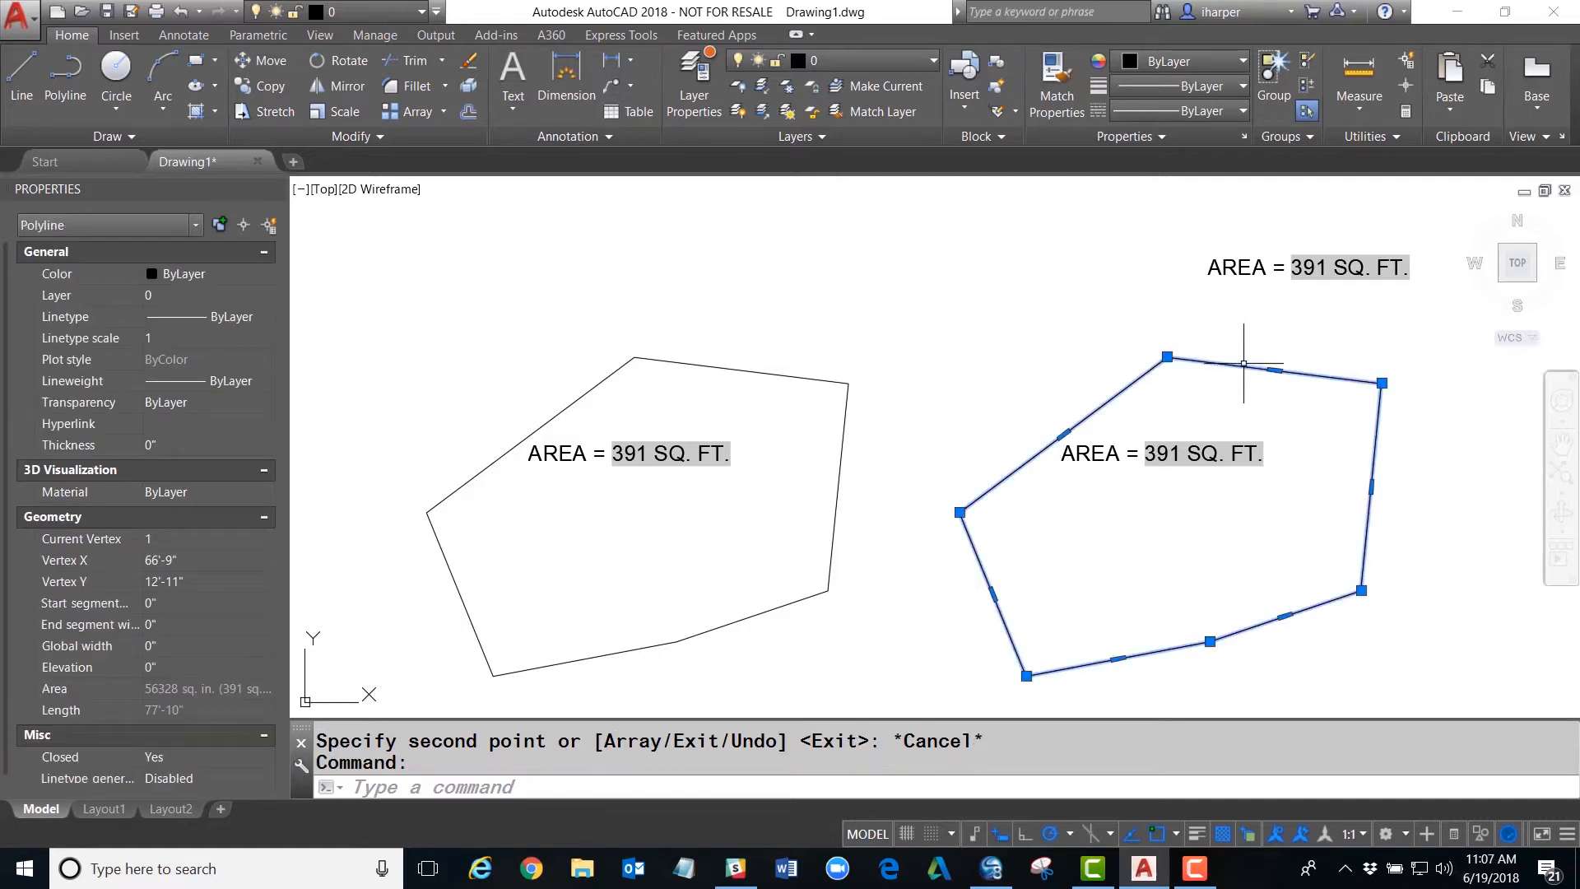
pyautogui.click(1063, 435)
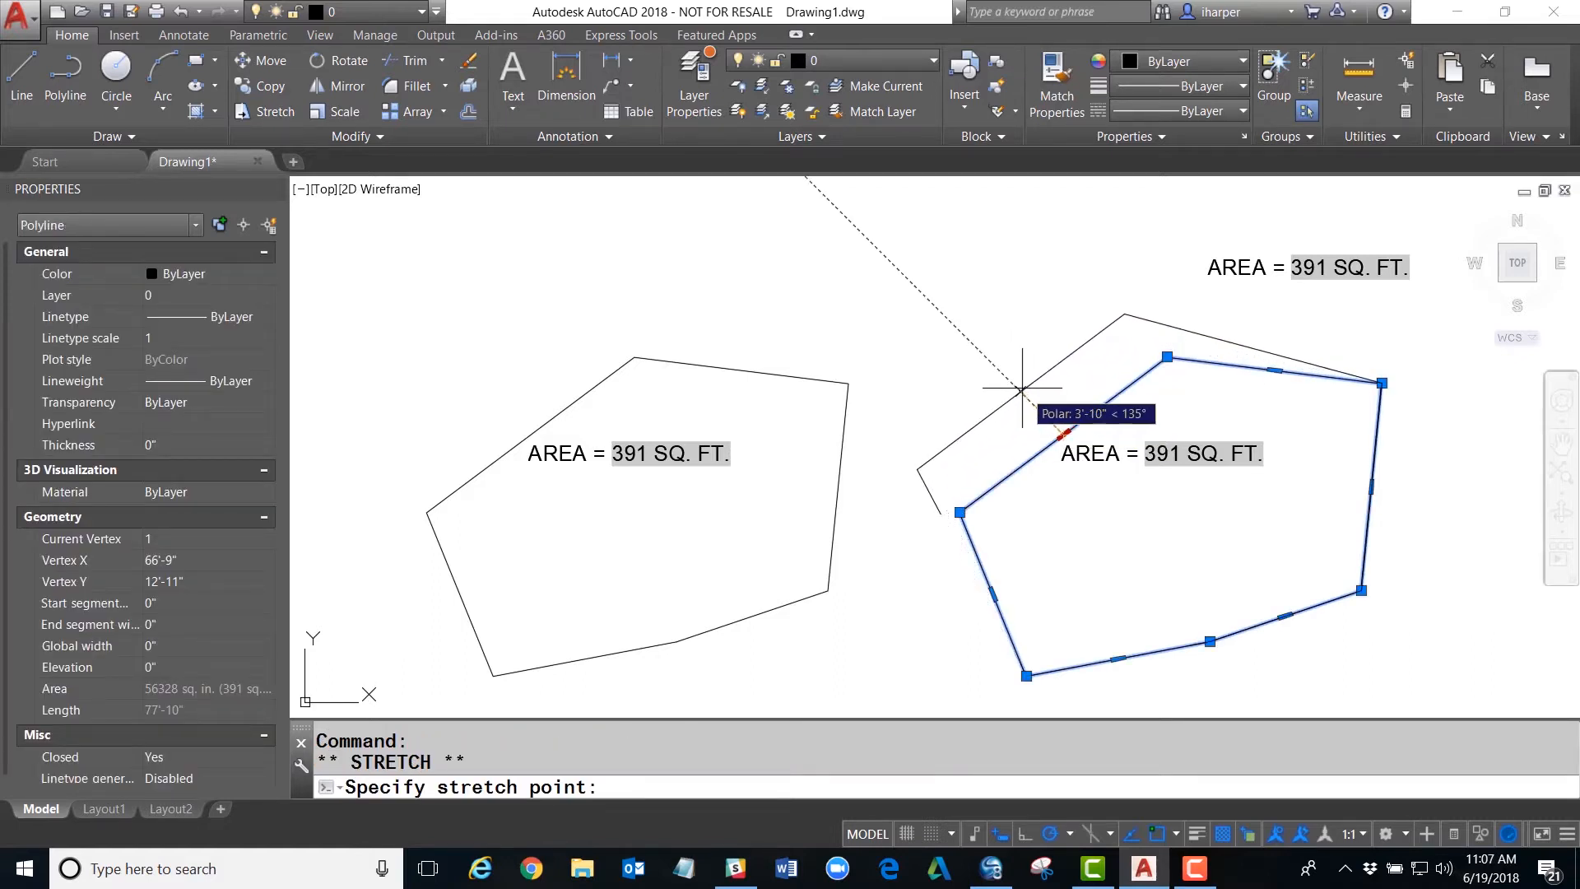
pyautogui.press('Escape')
pyautogui.press('Escape')
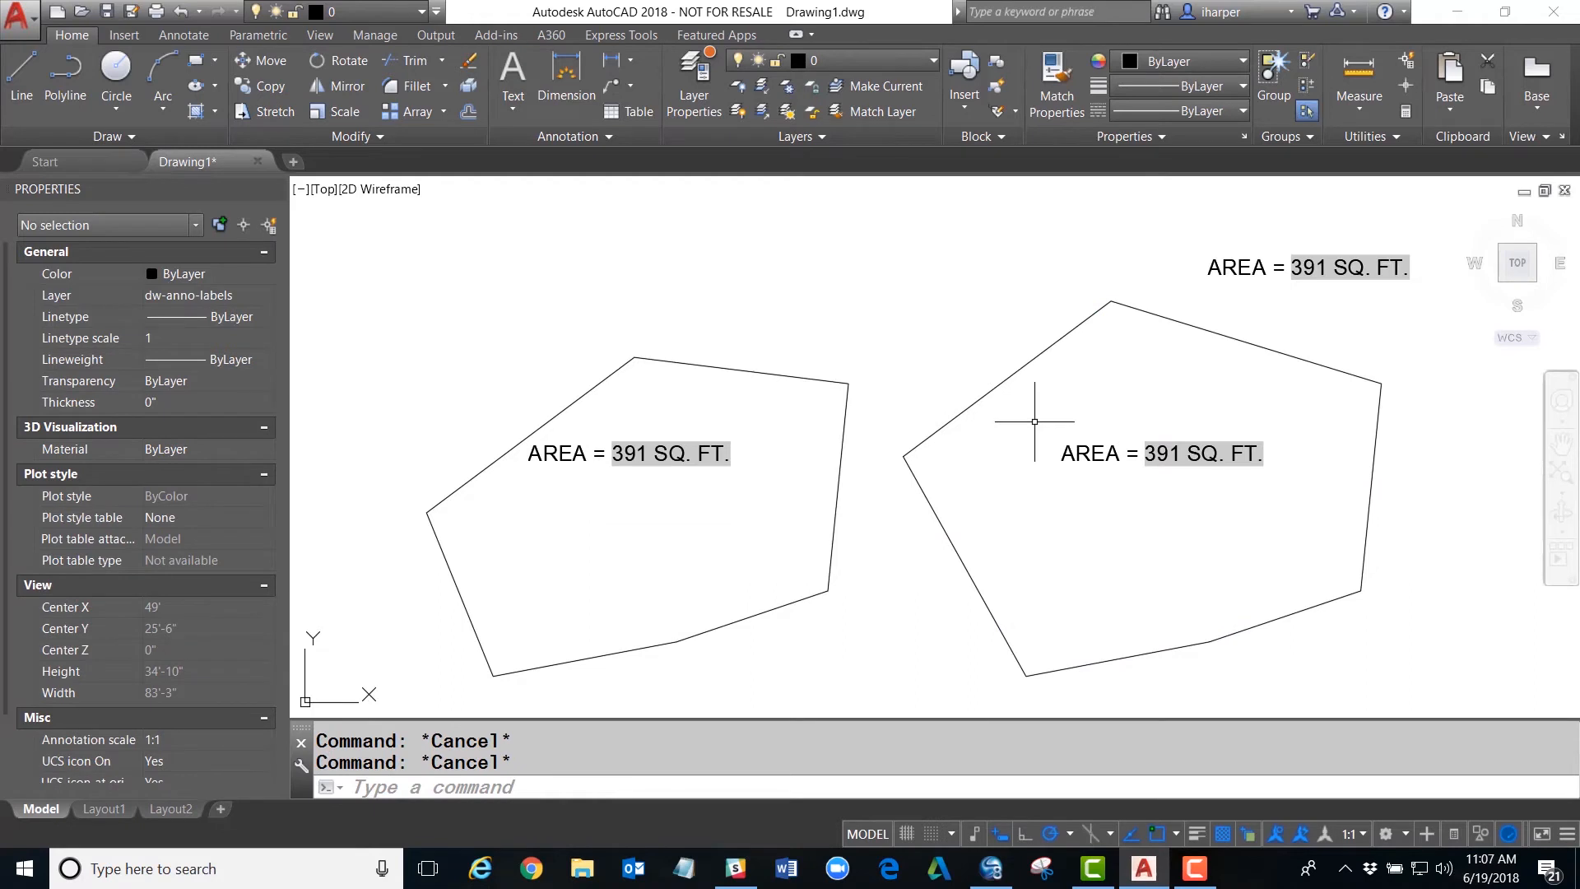
pyautogui.write('RE')
pyautogui.press('Return')
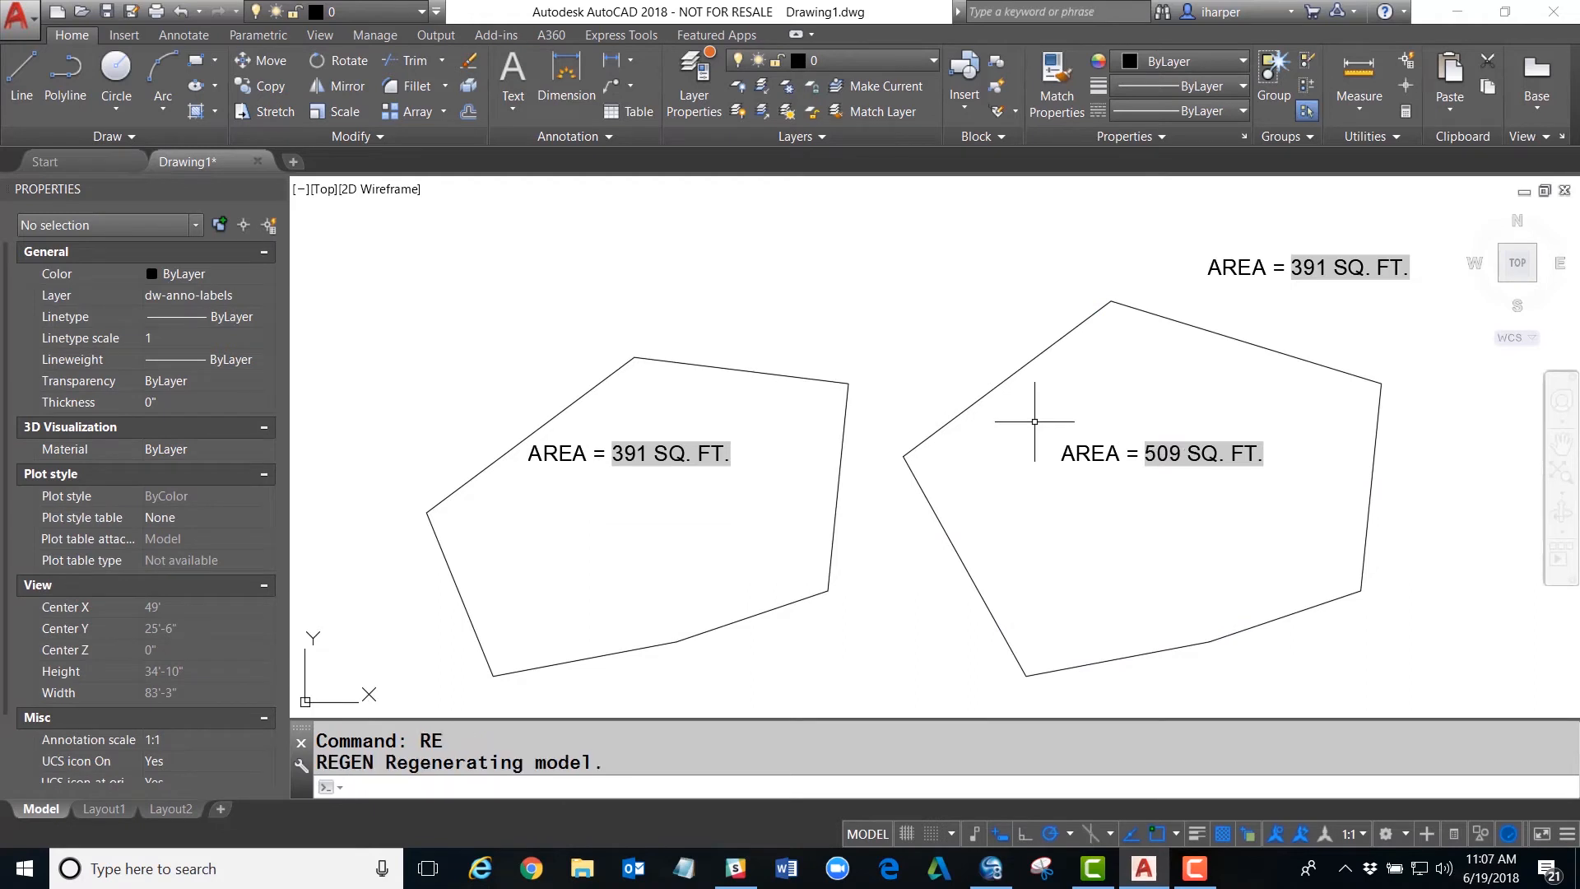